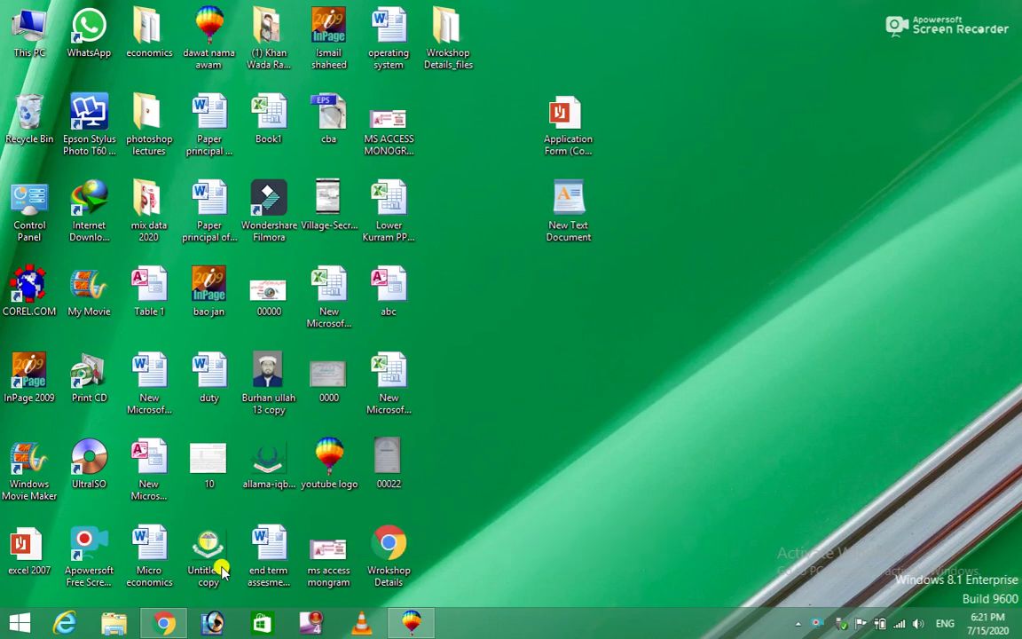
Restore the CorelDRAW 9 window showing the blank Letter page Graphic1
{"action": "left_click", "coordinate": [411, 623]}
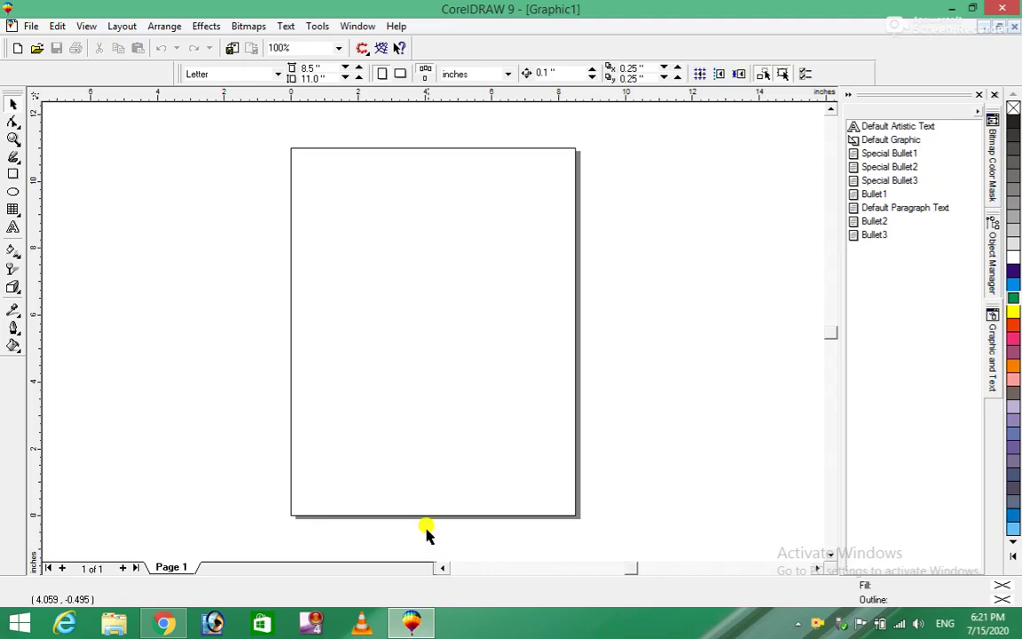
Browse the Tools menu, then open the Symbols and Special Characters docker with Webdings
{"action": "left_click", "coordinate": [317, 29]}
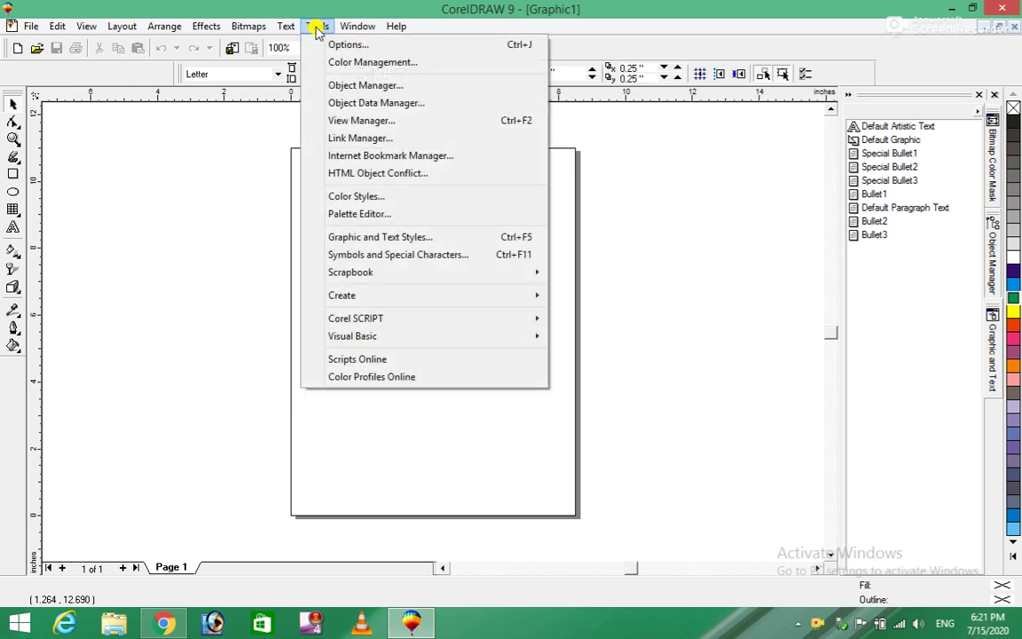
{"action": "left_click", "coordinate": [130, 297]}
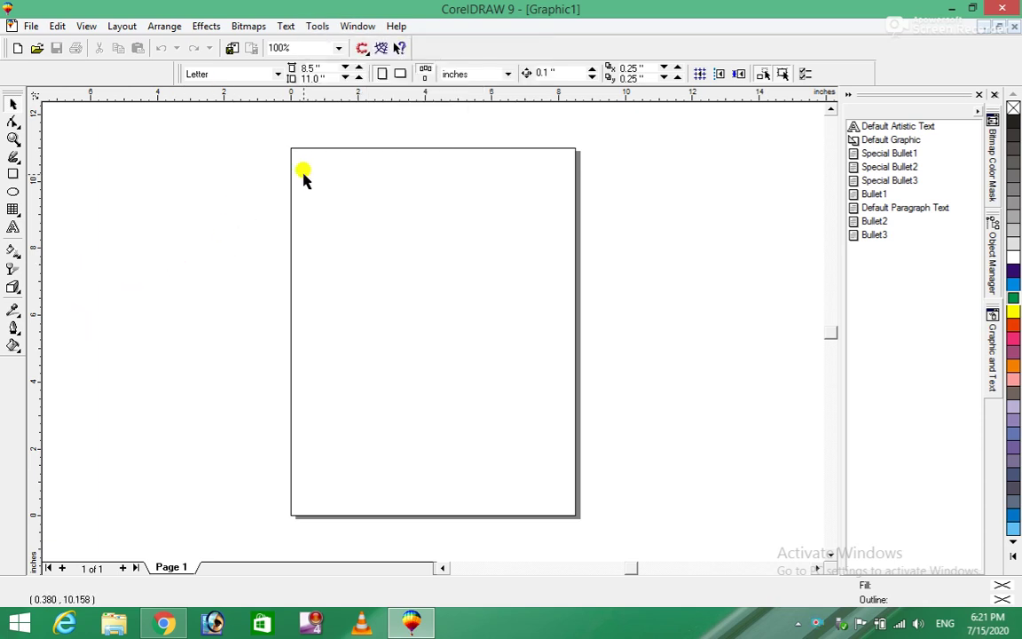
{"action": "left_click", "coordinate": [317, 27]}
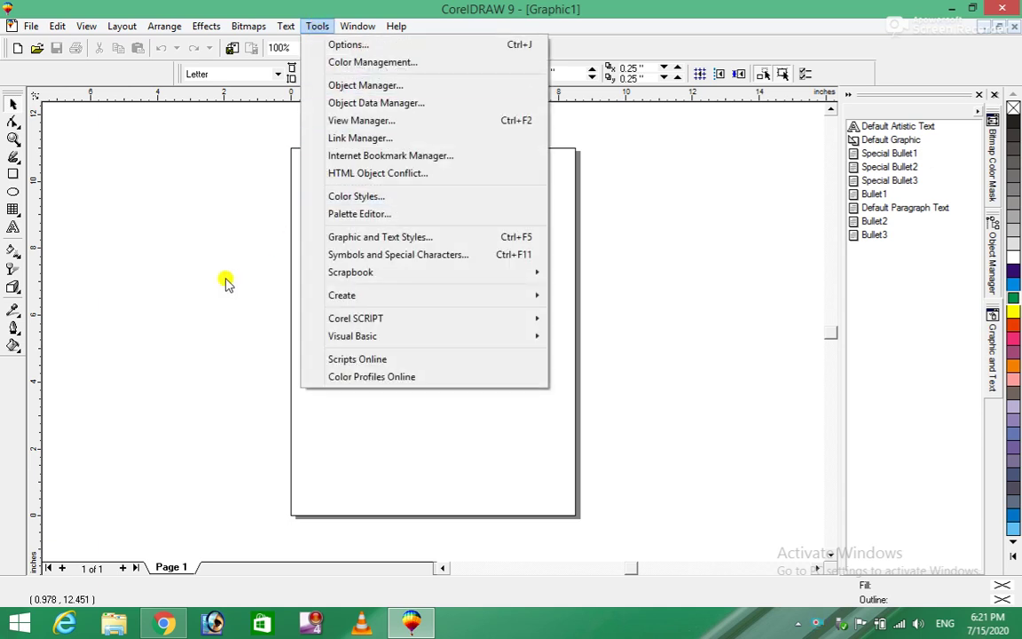
{"action": "left_click", "coordinate": [215, 248]}
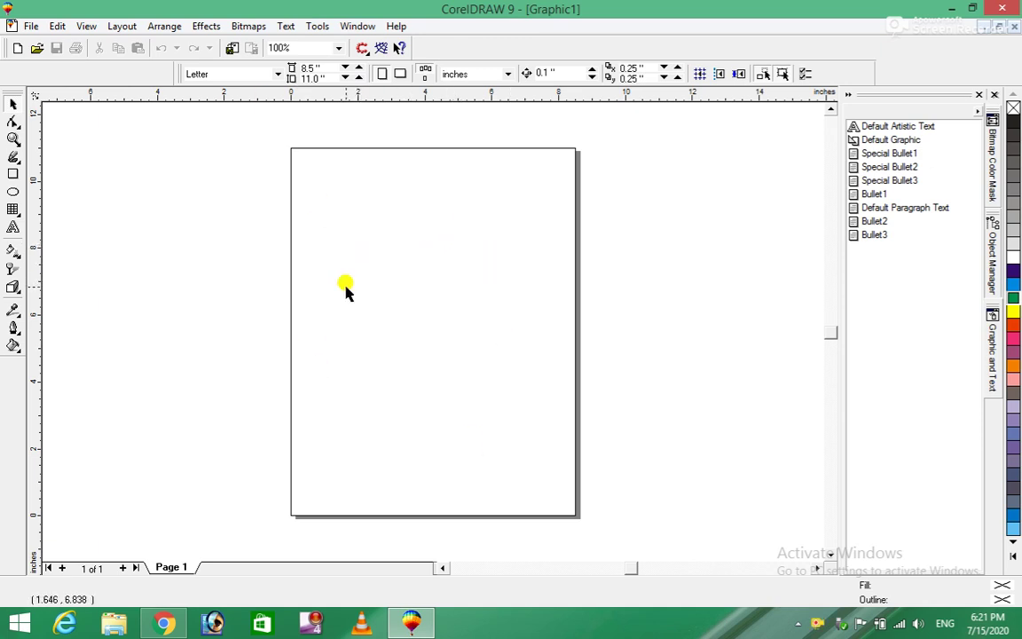
{"action": "left_click", "coordinate": [319, 26]}
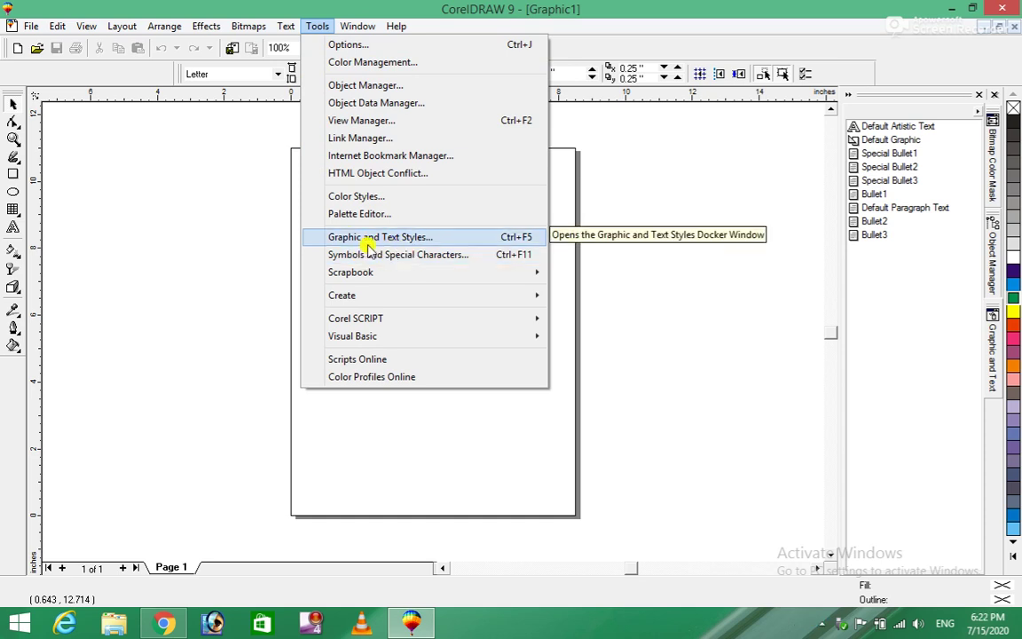
{"action": "left_click", "coordinate": [427, 260]}
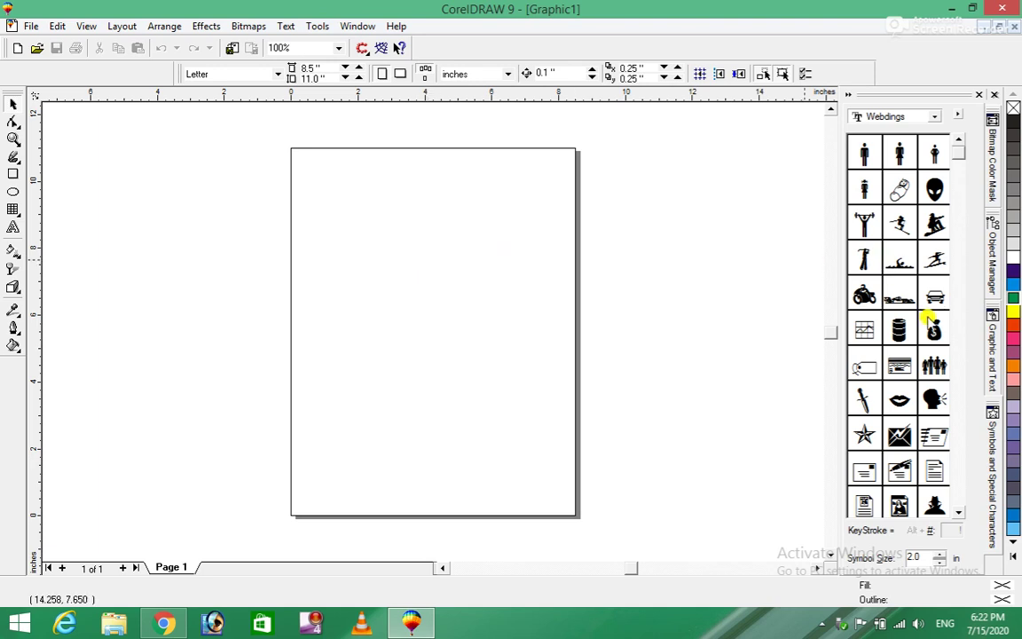
Place the Webdings bird symbol on the page and fill it dark blue
{"action": "left_click_drag", "start_coordinate": [958, 156], "coordinate": [964, 348]}
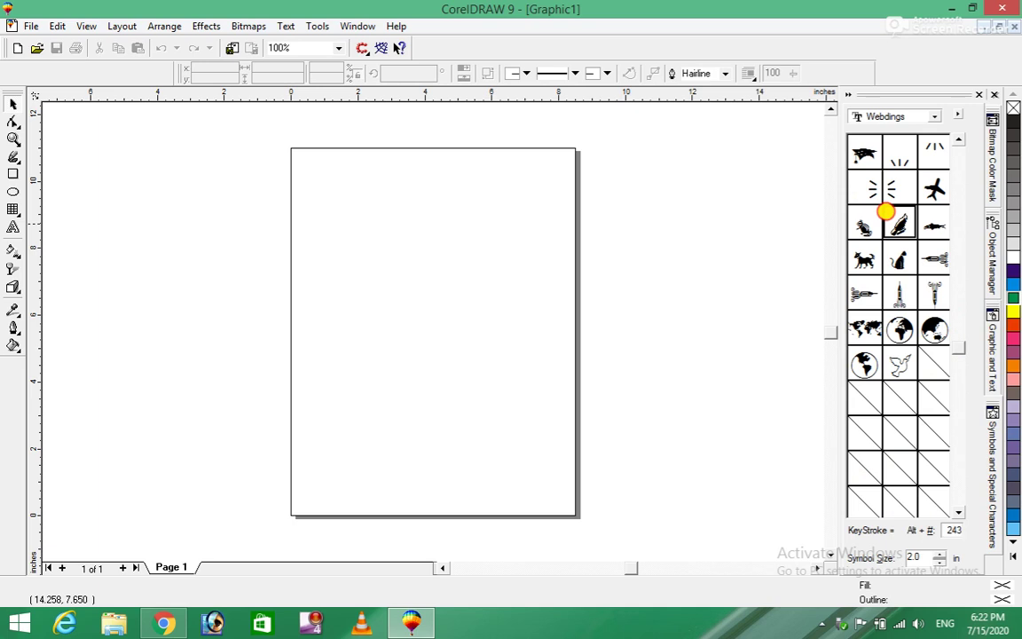
{"action": "mouse_move", "coordinate": [898, 228]}
{"action": "left_mouse_down"}
{"action": "mouse_move", "coordinate": [380, 237]}
{"action": "mouse_move", "coordinate": [384, 258]}
{"action": "mouse_move", "coordinate": [463, 373]}
{"action": "left_mouse_up"}
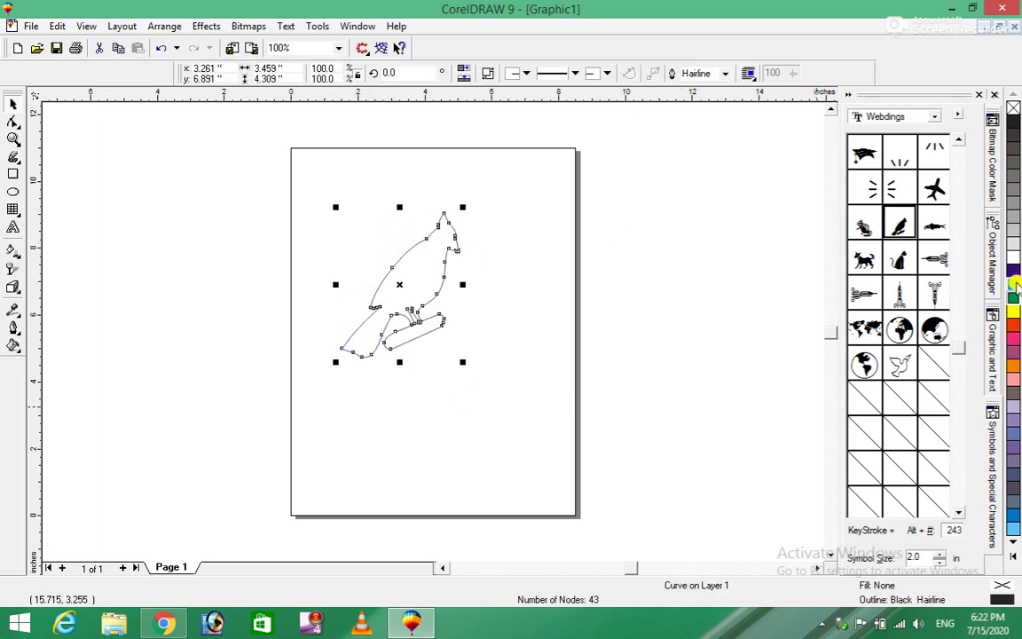
{"action": "left_click", "coordinate": [1013, 285]}
{"action": "left_click", "coordinate": [592, 267]}
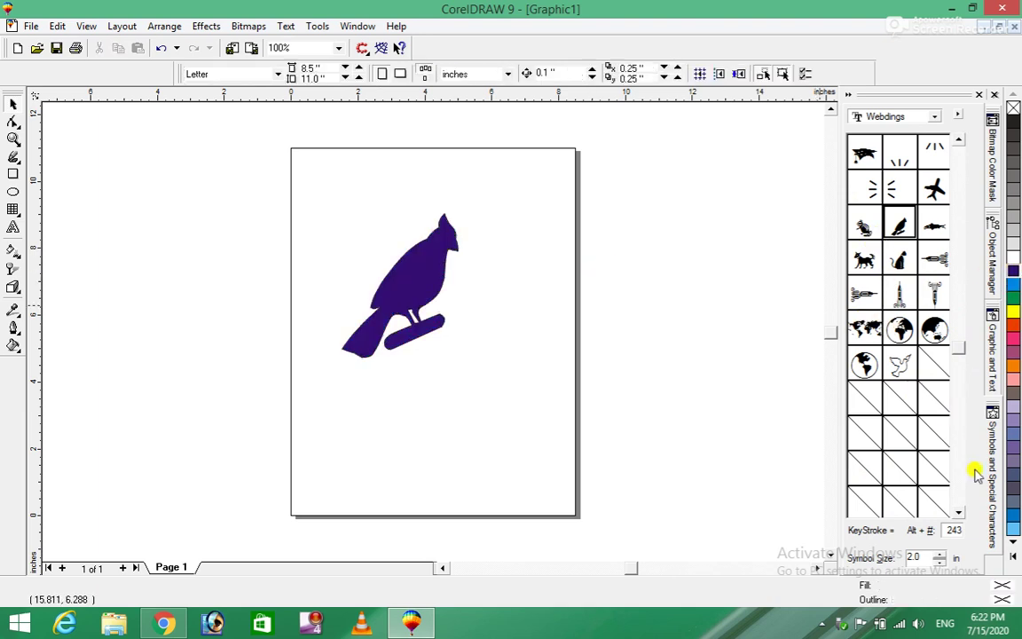
Add an enlarged red dove, then place the airplane symbol left of the page
{"action": "left_click_drag", "start_coordinate": [914, 375], "coordinate": [560, 352]}
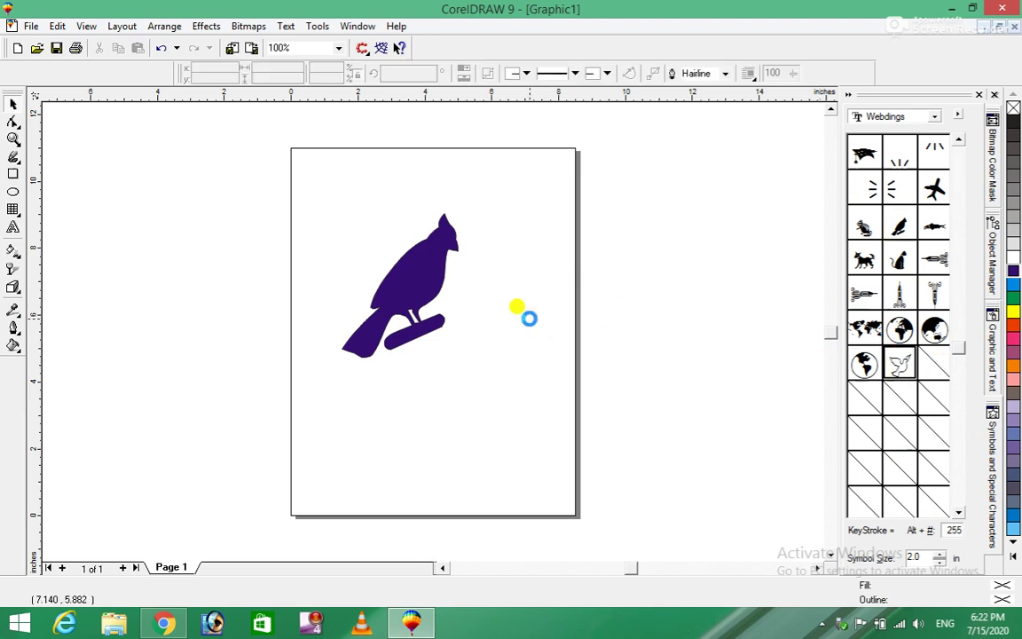
{"action": "left_click_drag", "start_coordinate": [557, 351], "coordinate": [638, 437]}
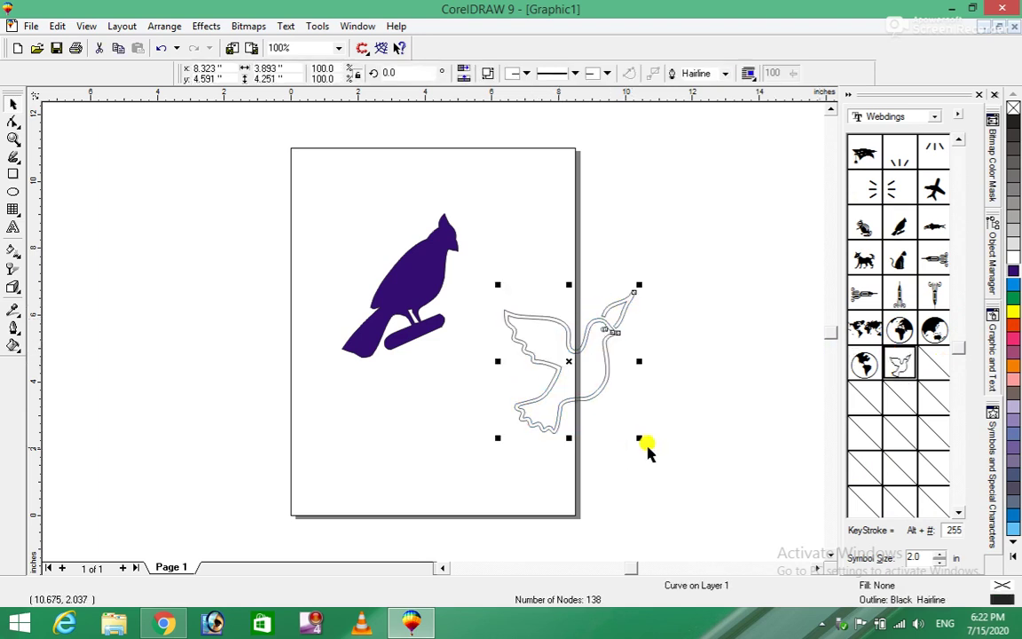
{"action": "left_click", "coordinate": [1015, 330]}
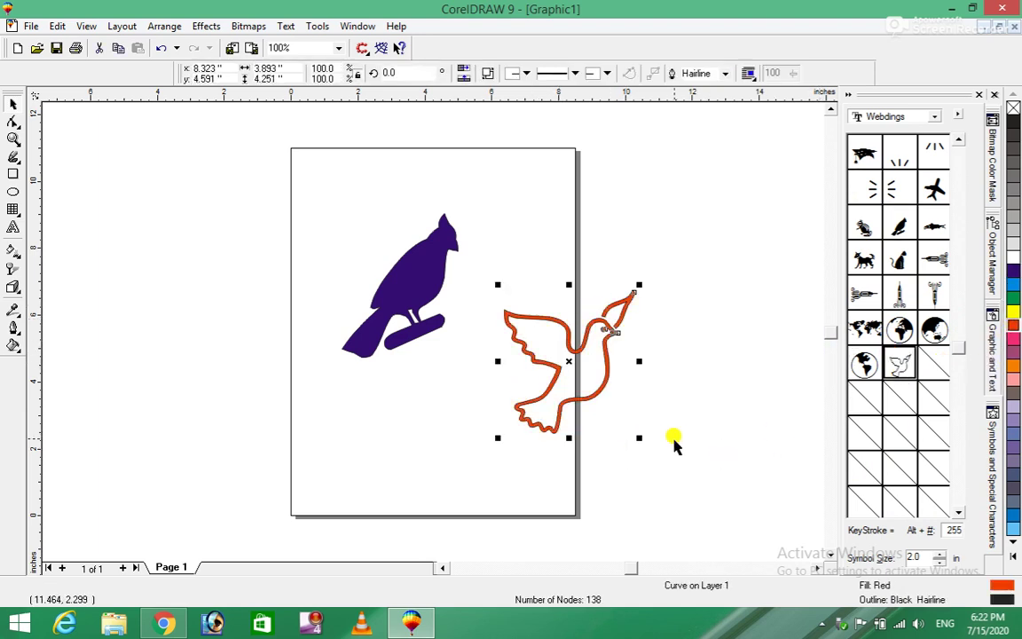
{"action": "left_click", "coordinate": [578, 376]}
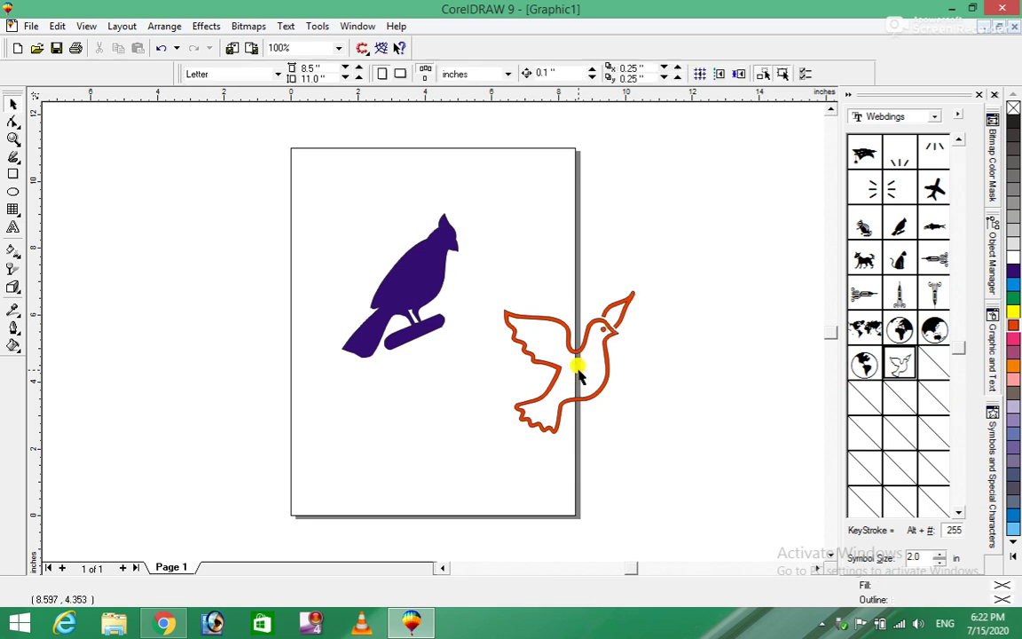
{"action": "left_click", "coordinate": [1011, 282]}
{"action": "left_click", "coordinate": [550, 383]}
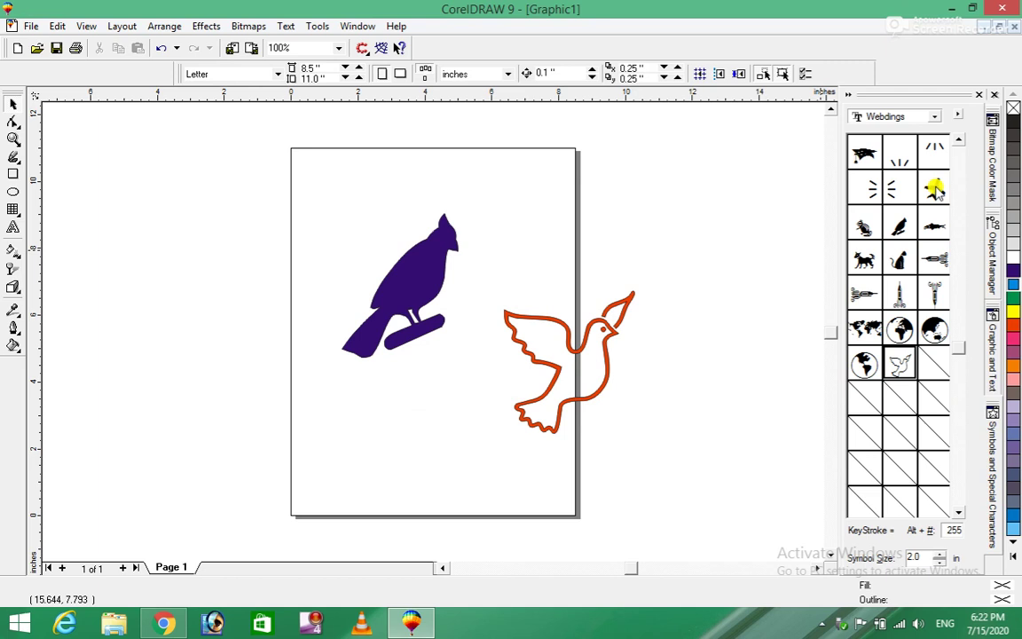
{"action": "left_click_drag", "start_coordinate": [935, 189], "coordinate": [201, 229]}
Enlarge the airplane symbol and fill it yellow
{"action": "left_click_drag", "start_coordinate": [228, 264], "coordinate": [322, 369]}
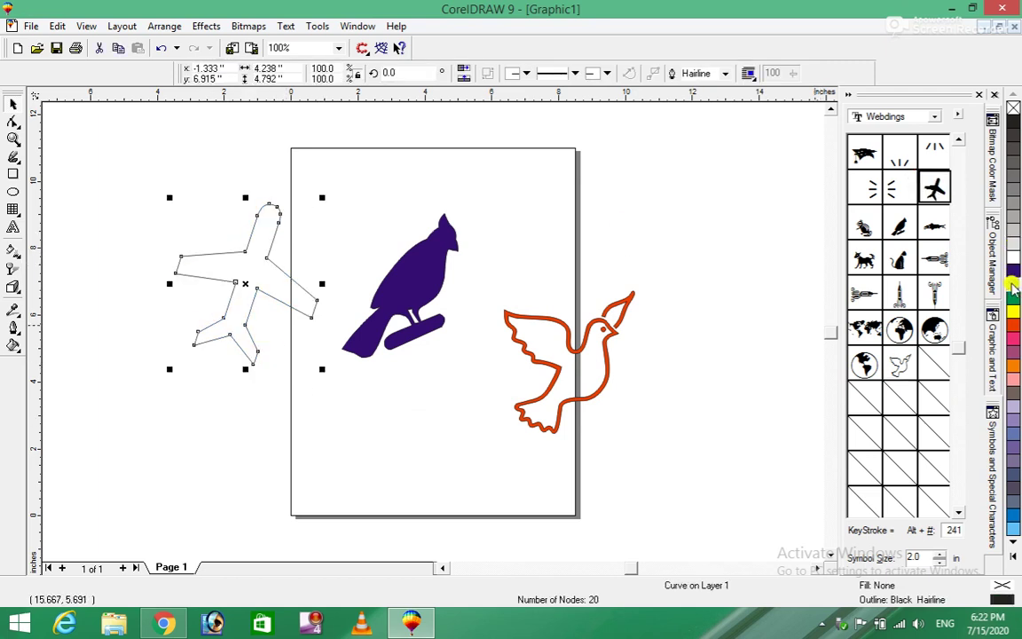
{"action": "left_click", "coordinate": [1013, 318]}
{"action": "left_click", "coordinate": [582, 221]}
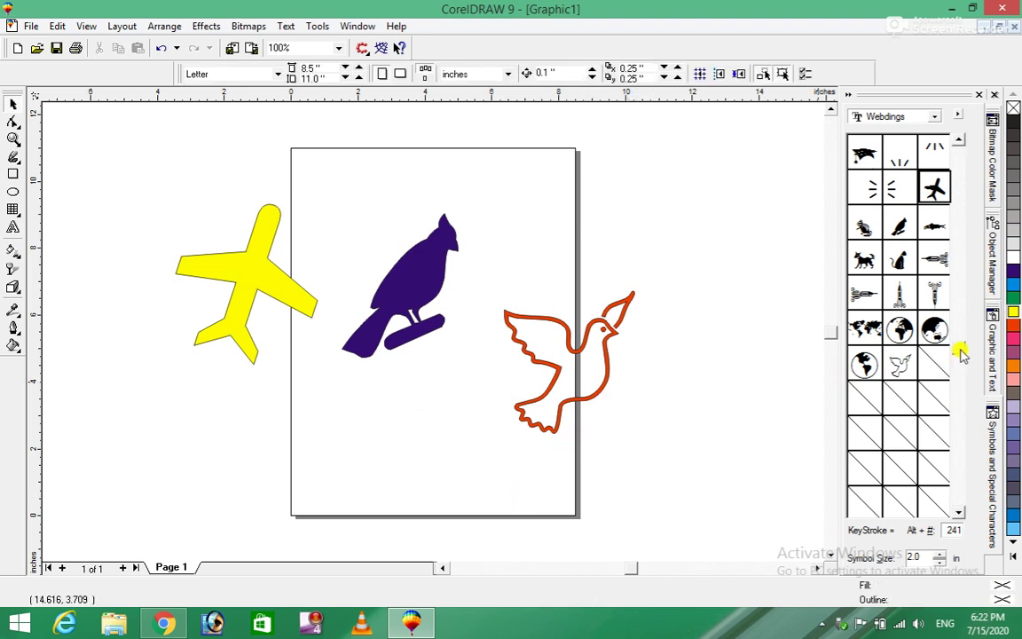
Place an enlarged blue notepad symbol right of the page
{"action": "left_click_drag", "start_coordinate": [961, 353], "coordinate": [956, 217]}
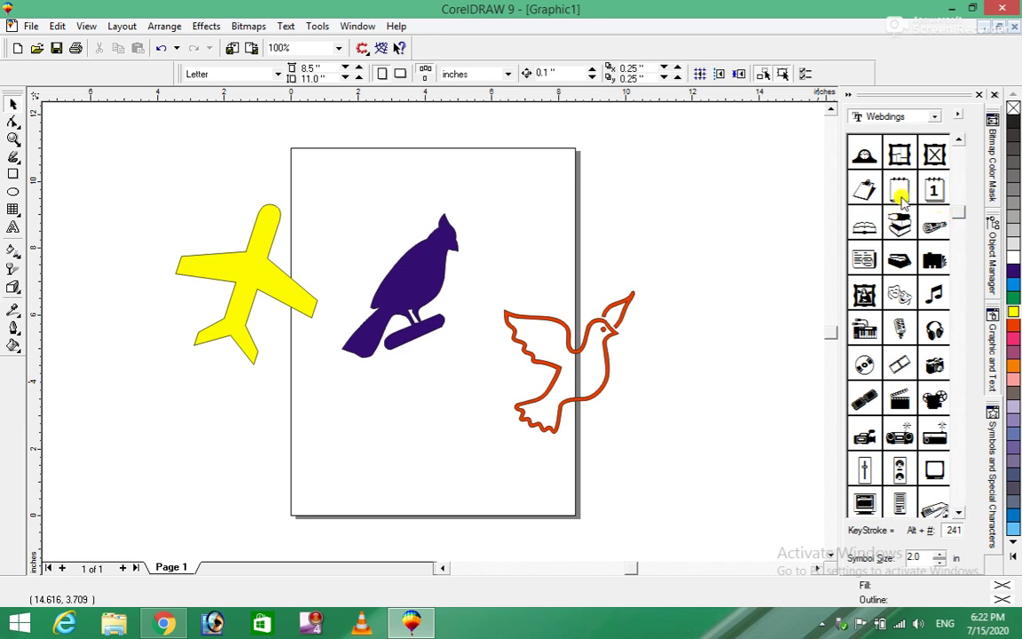
{"action": "left_click_drag", "start_coordinate": [899, 204], "coordinate": [607, 188]}
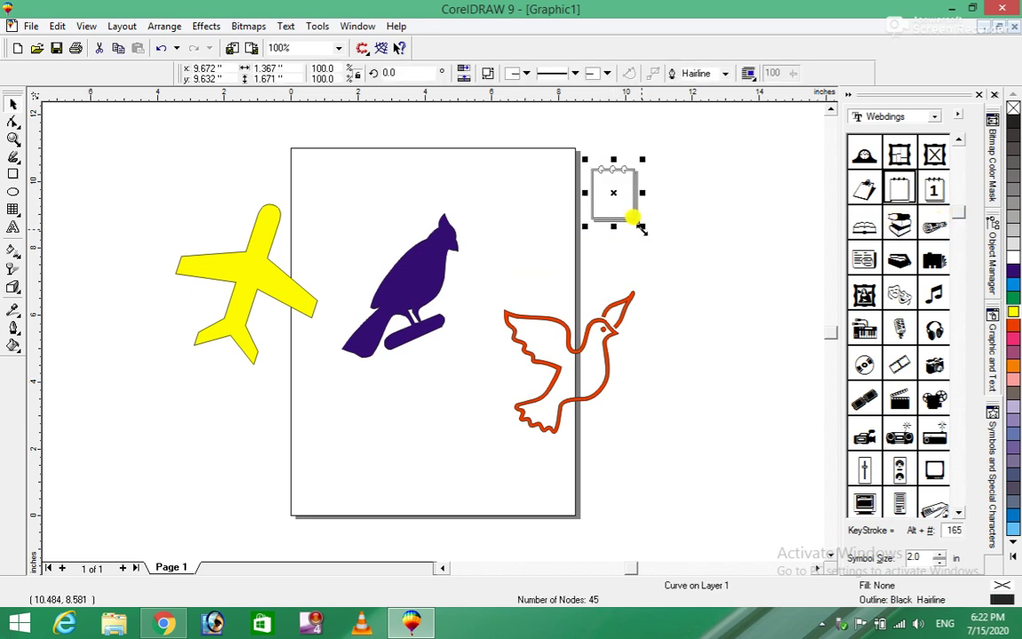
{"action": "left_click_drag", "start_coordinate": [641, 227], "coordinate": [729, 308]}
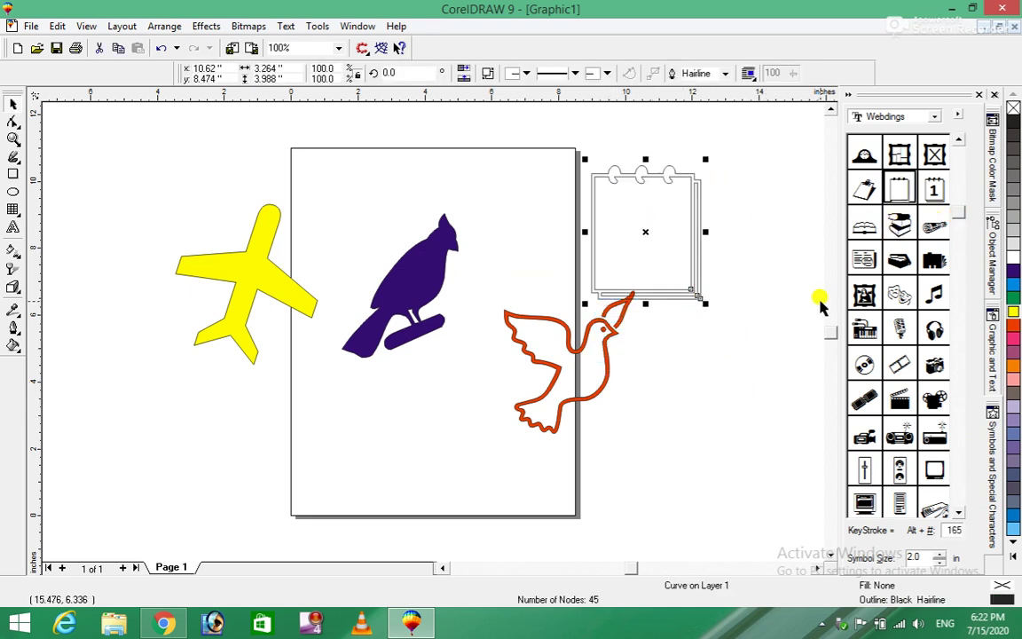
{"action": "left_click", "coordinate": [1013, 278]}
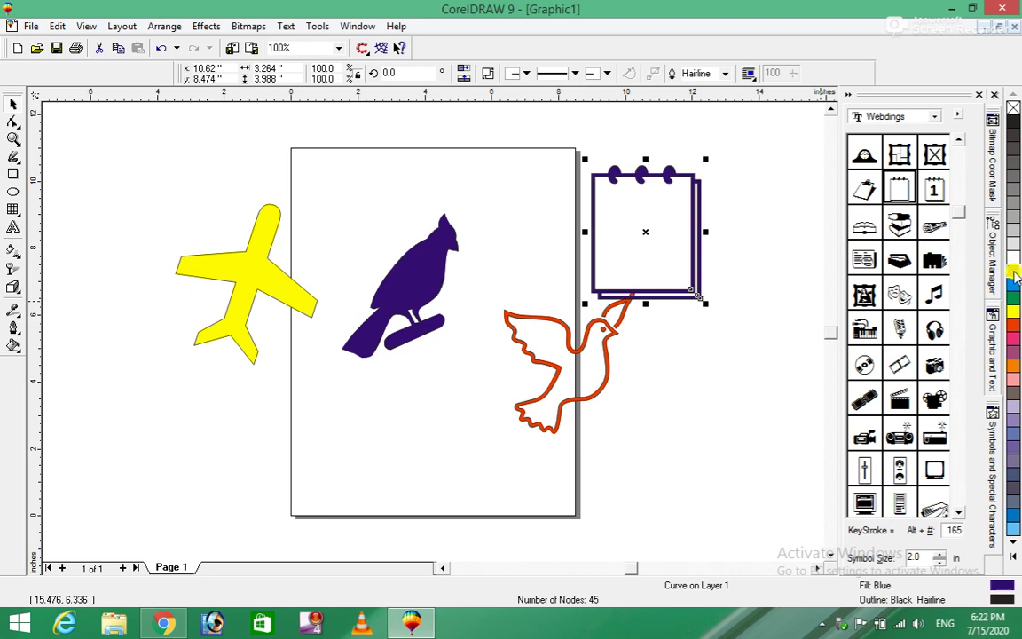
{"action": "left_click", "coordinate": [711, 417]}
Add an enlarged cyan star symbol near the top of the page
{"action": "scroll", "coordinate": [955, 191], "scroll_direction": "up", "scroll_amount": 4}
{"action": "scroll", "coordinate": [955, 190], "scroll_direction": "up", "scroll_amount": 2}
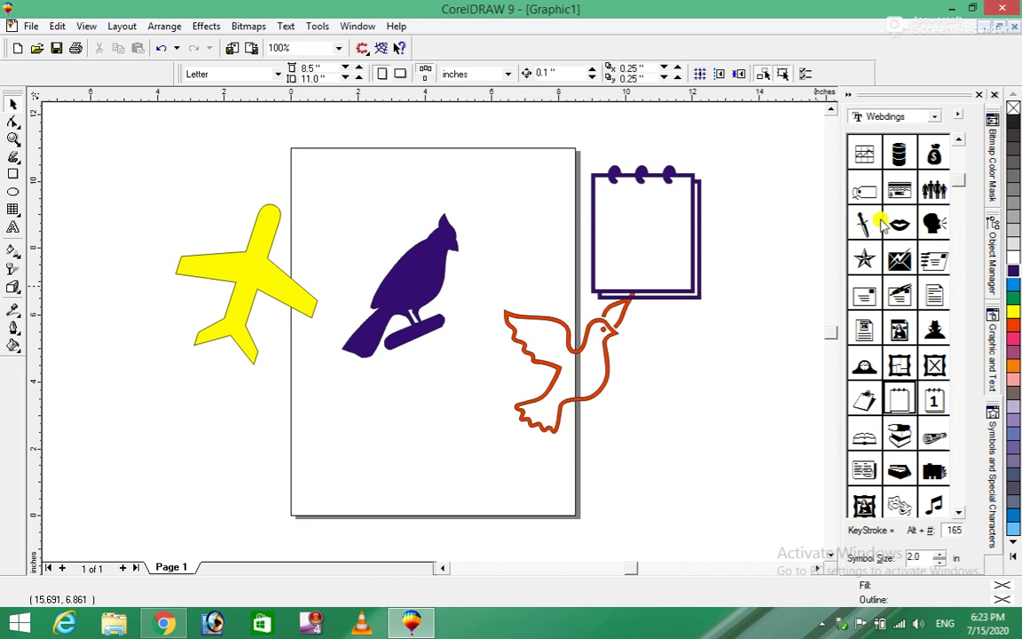
{"action": "left_click_drag", "start_coordinate": [863, 261], "coordinate": [310, 131]}
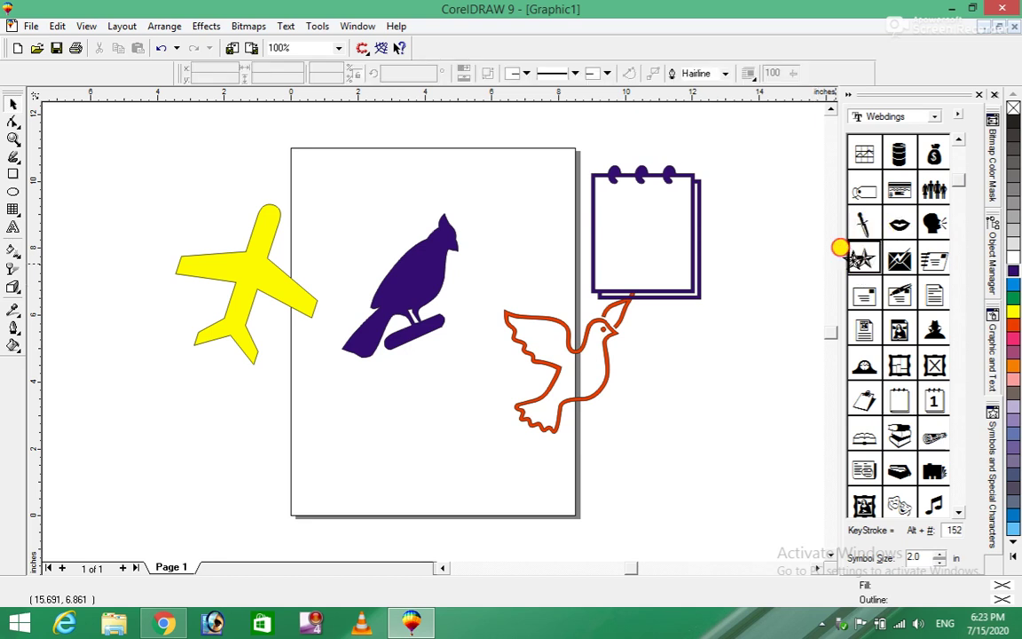
{"action": "mouse_move", "coordinate": [349, 167]}
{"action": "left_mouse_down"}
{"action": "mouse_move", "coordinate": [422, 293]}
{"action": "mouse_move", "coordinate": [429, 243]}
{"action": "left_mouse_up"}
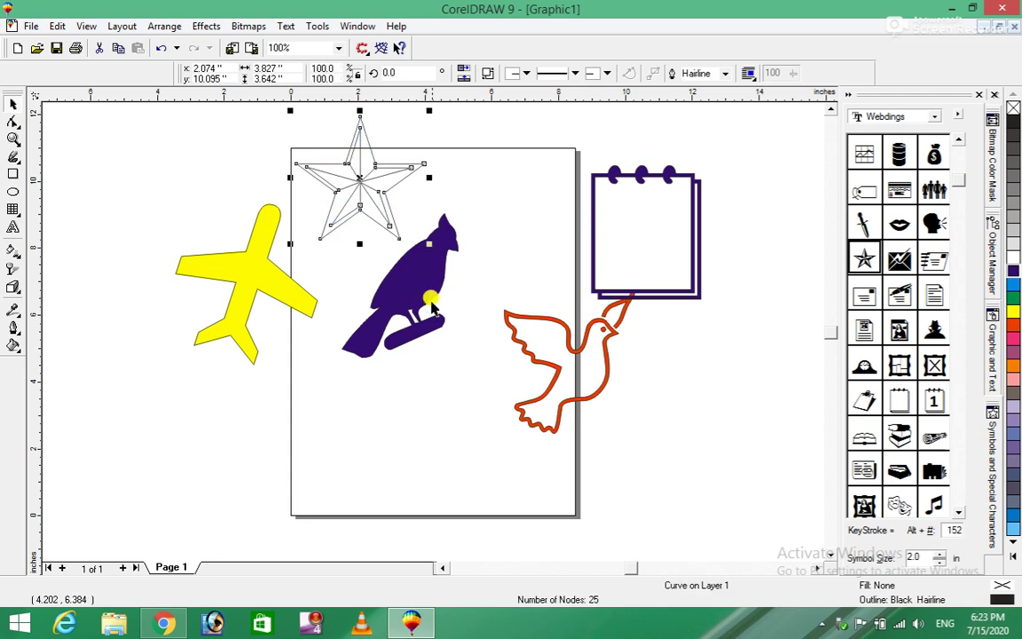
{"action": "left_click", "coordinate": [1013, 282]}
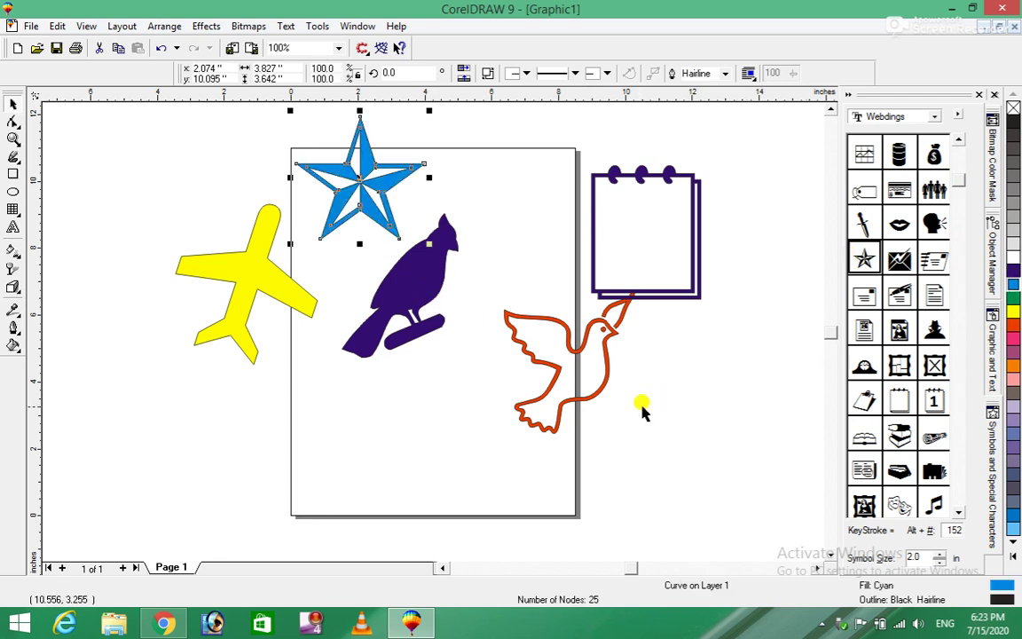
{"action": "left_click", "coordinate": [322, 227]}
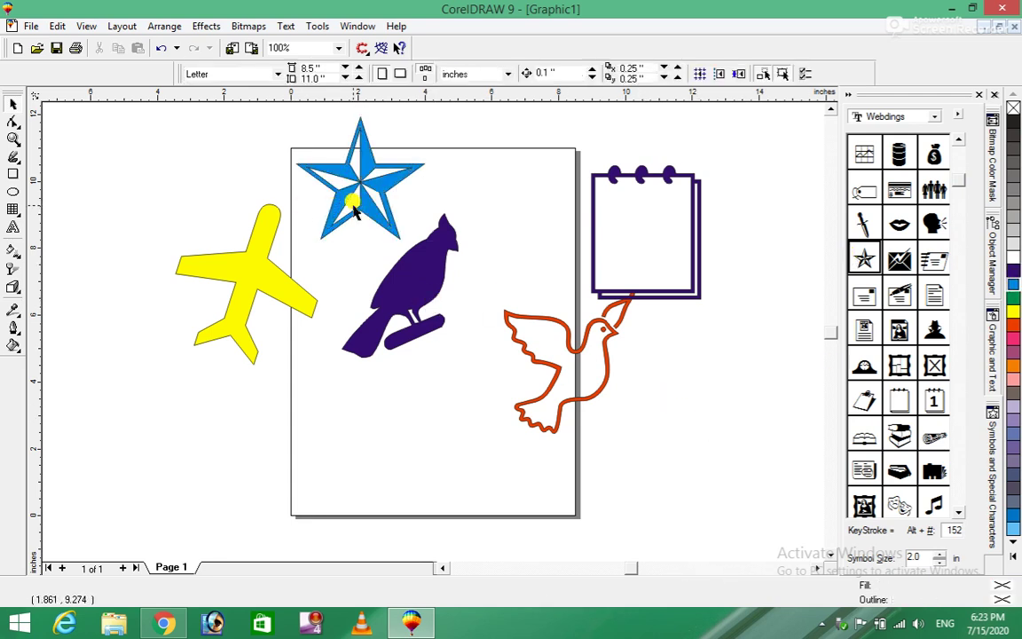
{"action": "left_click", "coordinate": [317, 28]}
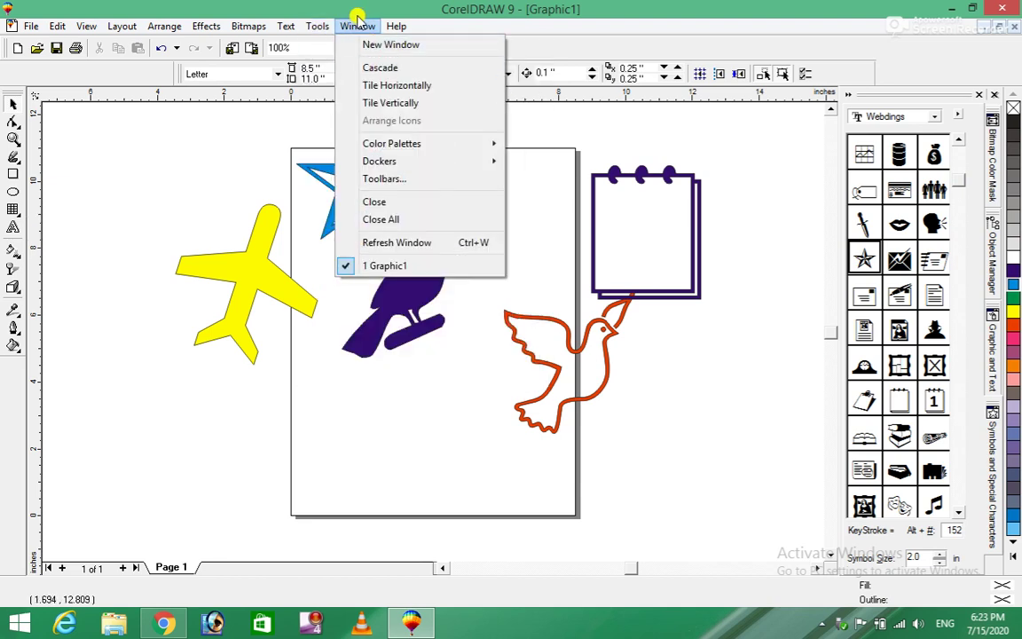
Create three new windows of the drawing: Graphic1:2, Graphic1:3 and Graphic1:4
{"action": "left_click", "coordinate": [355, 28]}
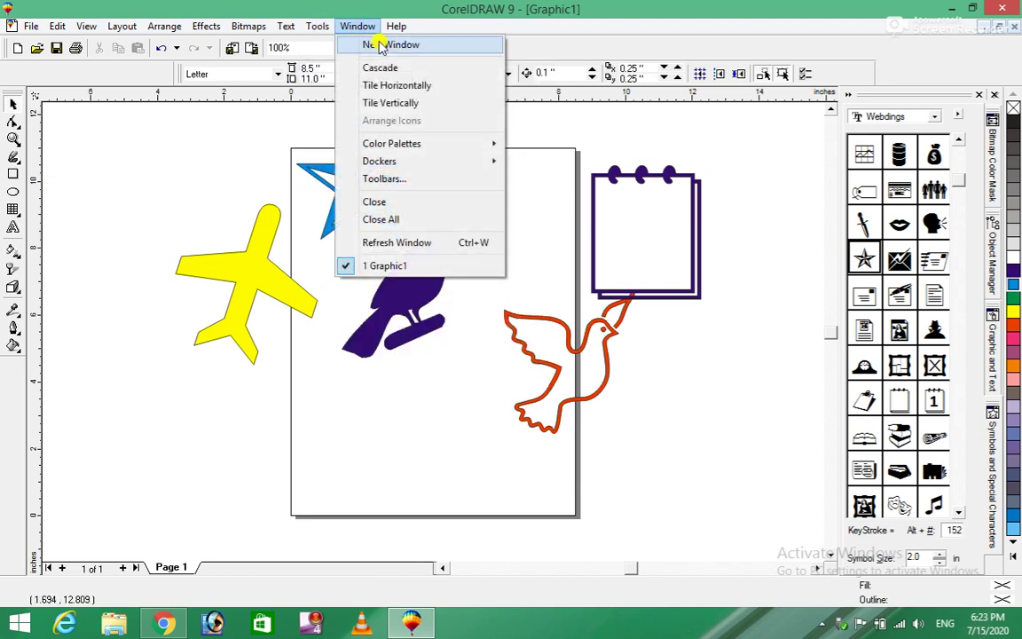
{"action": "left_click", "coordinate": [394, 45]}
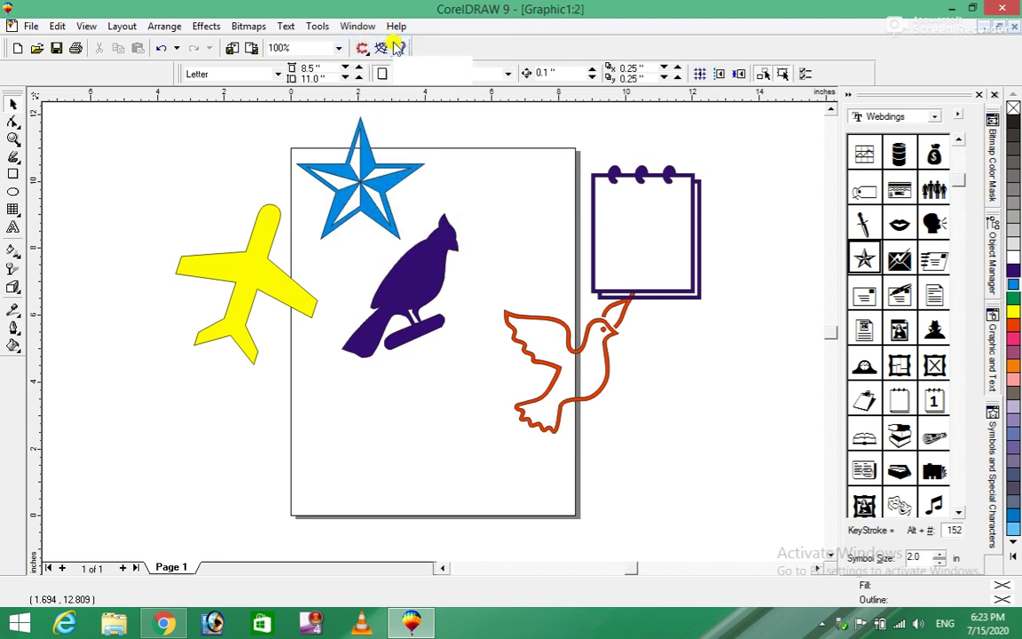
{"action": "left_click", "coordinate": [353, 26]}
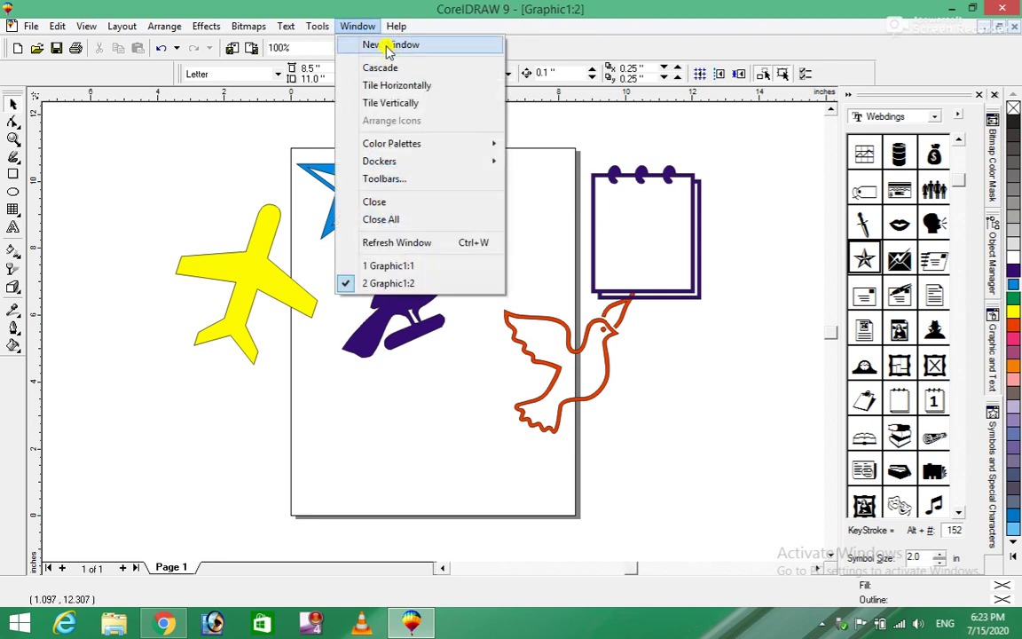
{"action": "left_click", "coordinate": [385, 41]}
{"action": "left_click", "coordinate": [355, 26]}
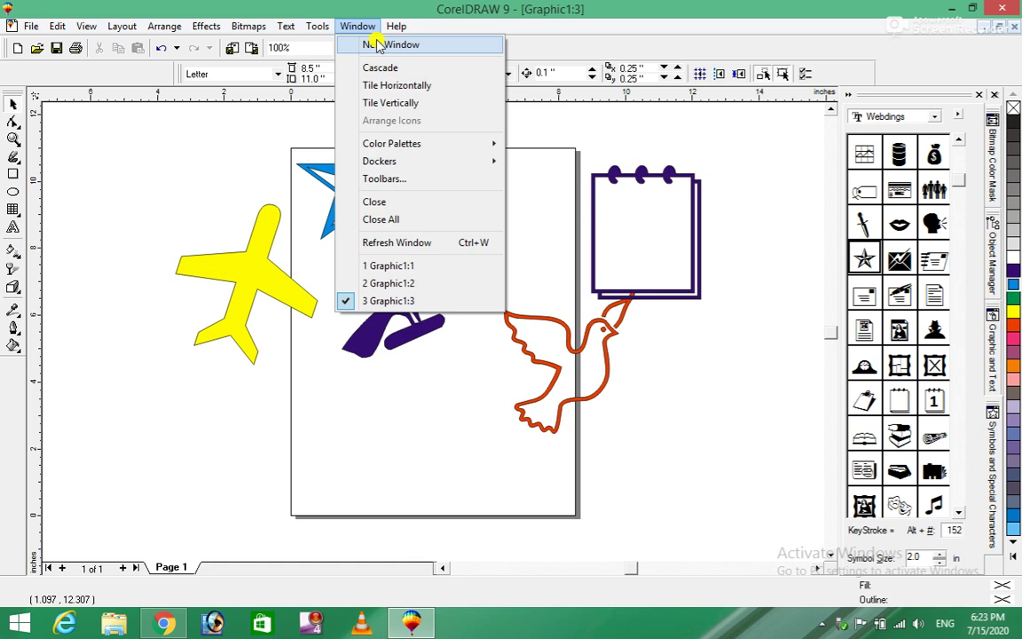
{"action": "left_click", "coordinate": [376, 44]}
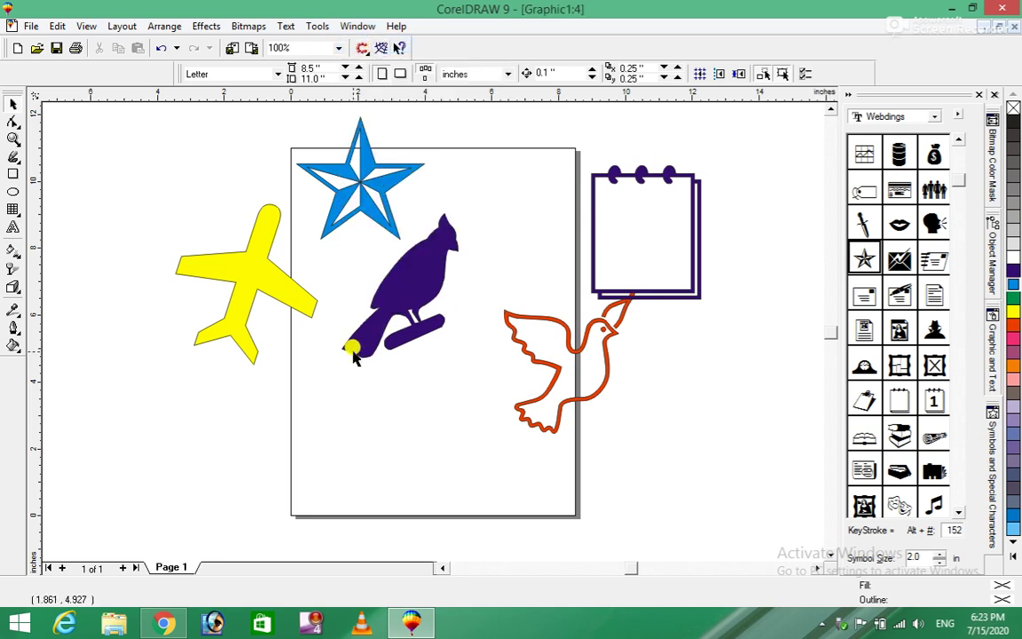
Add a blank Page 2 after Page 1 via the page navigator's + button
{"action": "right_click", "coordinate": [178, 569]}
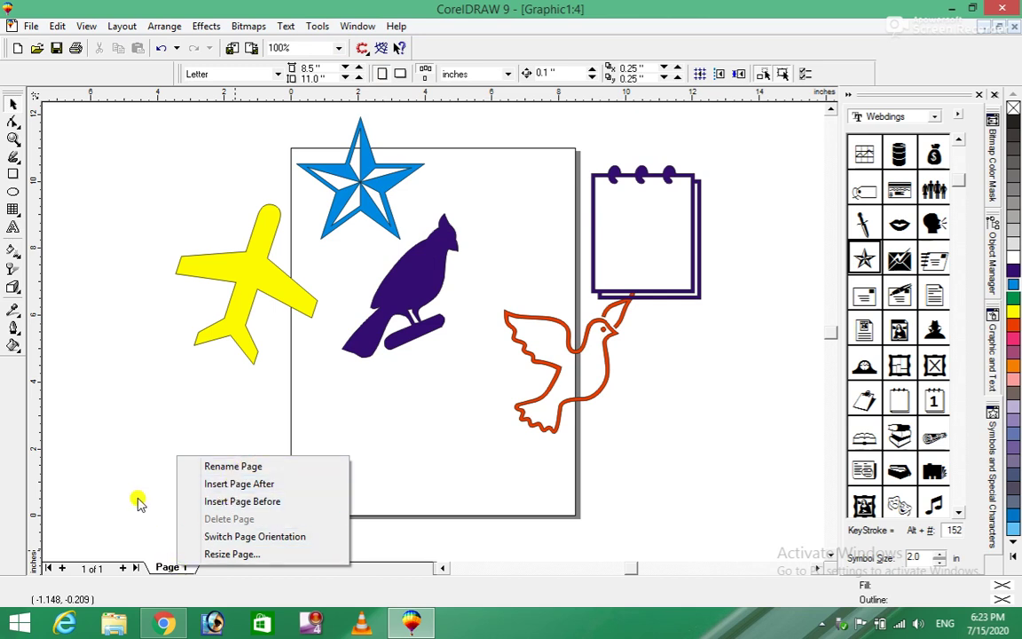
{"action": "left_click", "coordinate": [124, 564]}
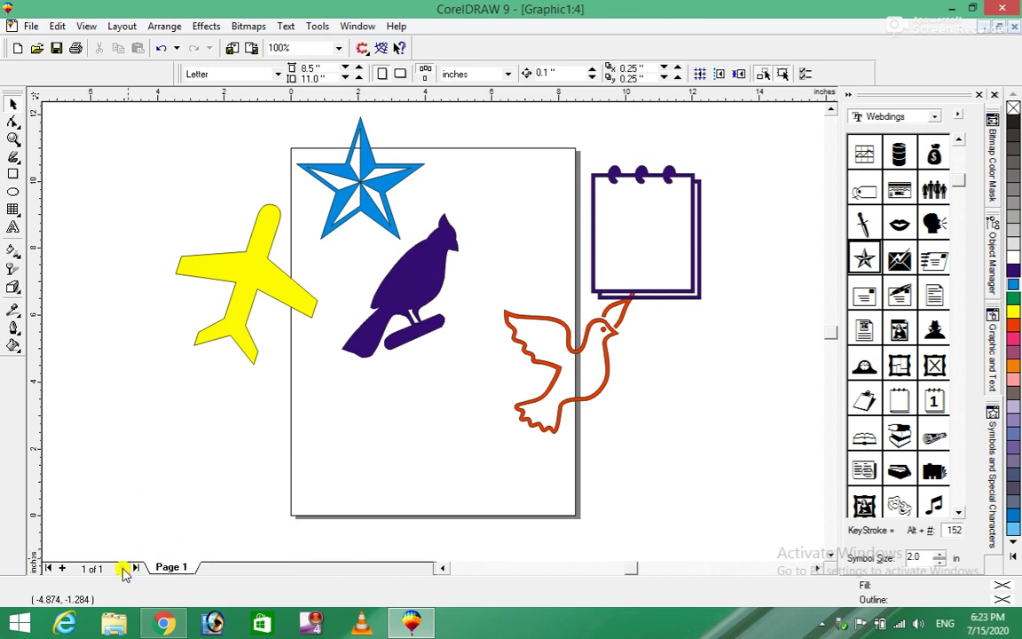
{"action": "left_click", "coordinate": [124, 569]}
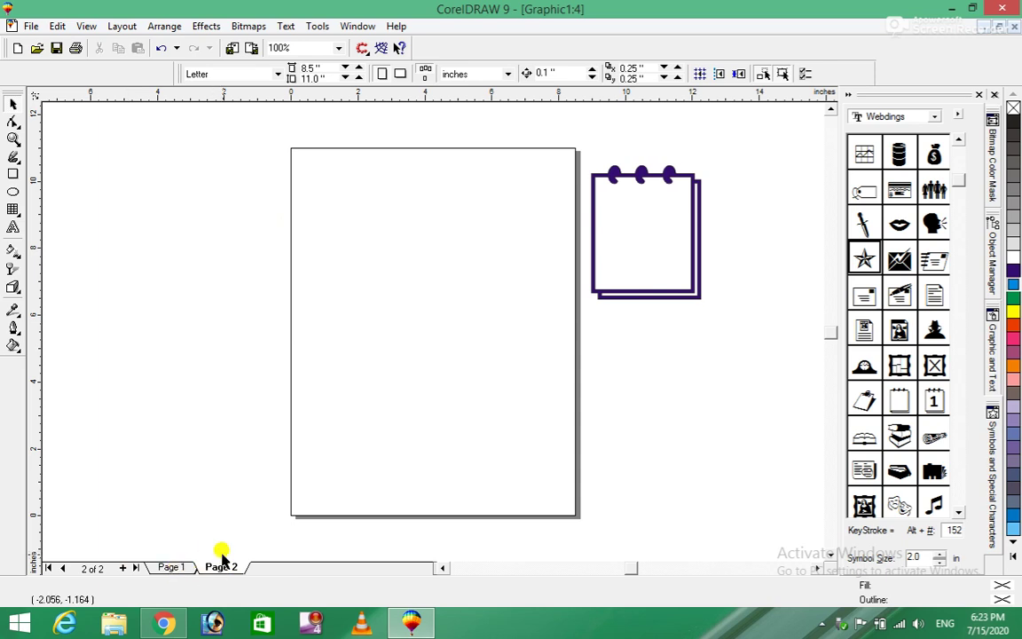
{"action": "left_click", "coordinate": [354, 27]}
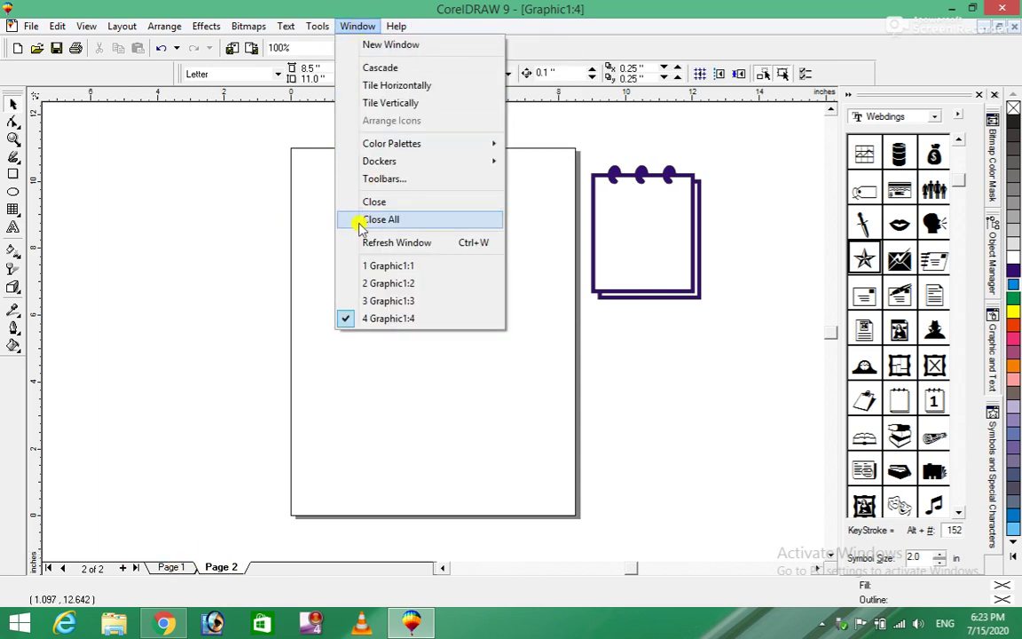
Cascade the views, move Graphic1:4, maximize Graphic1:3, then cascade again
{"action": "left_click", "coordinate": [410, 69]}
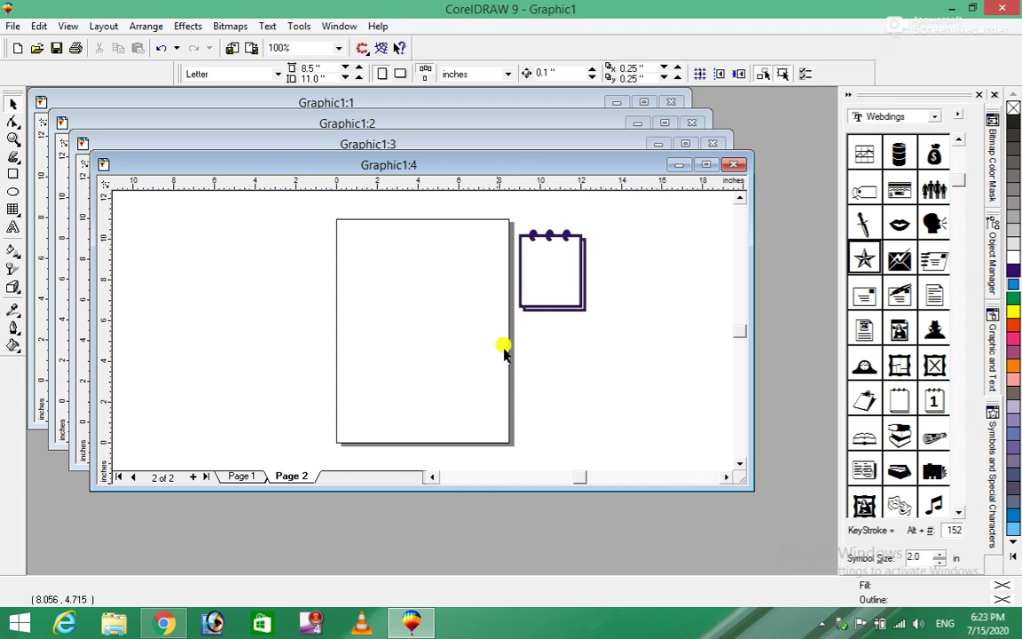
{"action": "left_click_drag", "start_coordinate": [308, 168], "coordinate": [339, 278]}
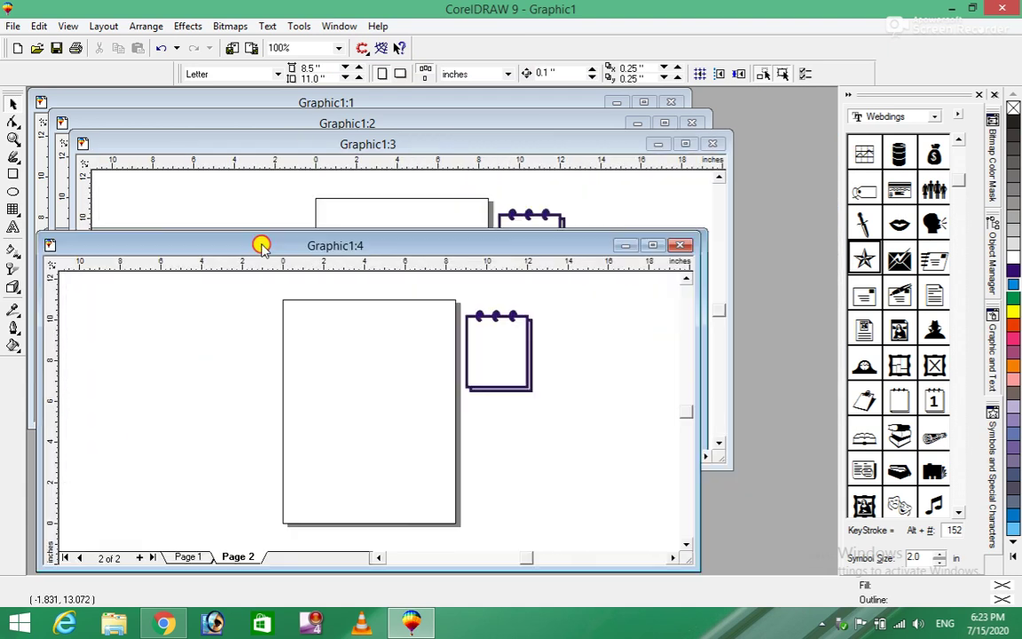
{"action": "double_click", "coordinate": [377, 142]}
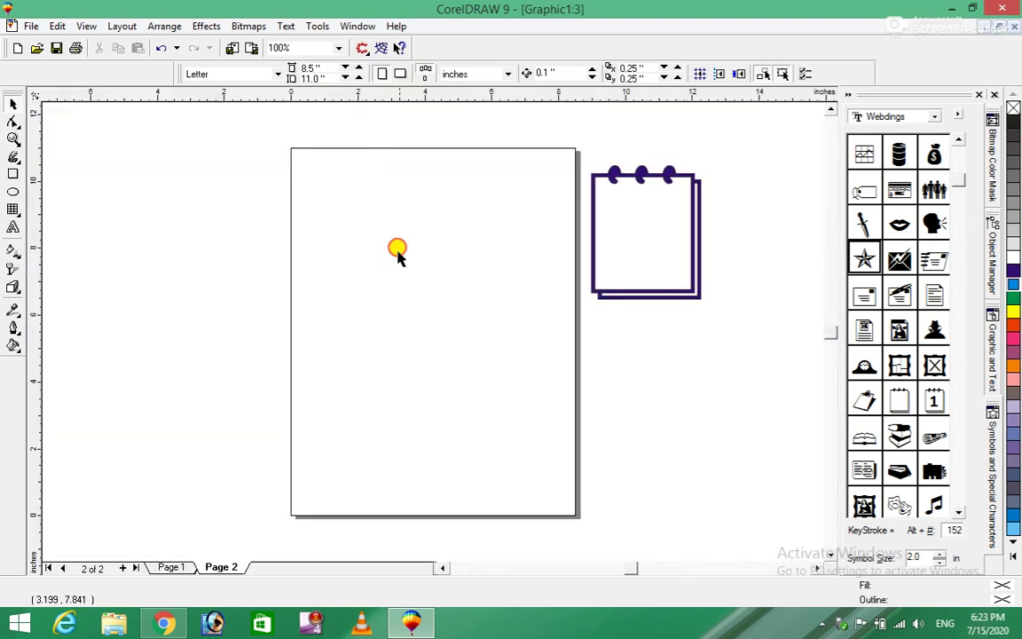
{"action": "left_click", "coordinate": [358, 26]}
{"action": "left_click", "coordinate": [365, 66]}
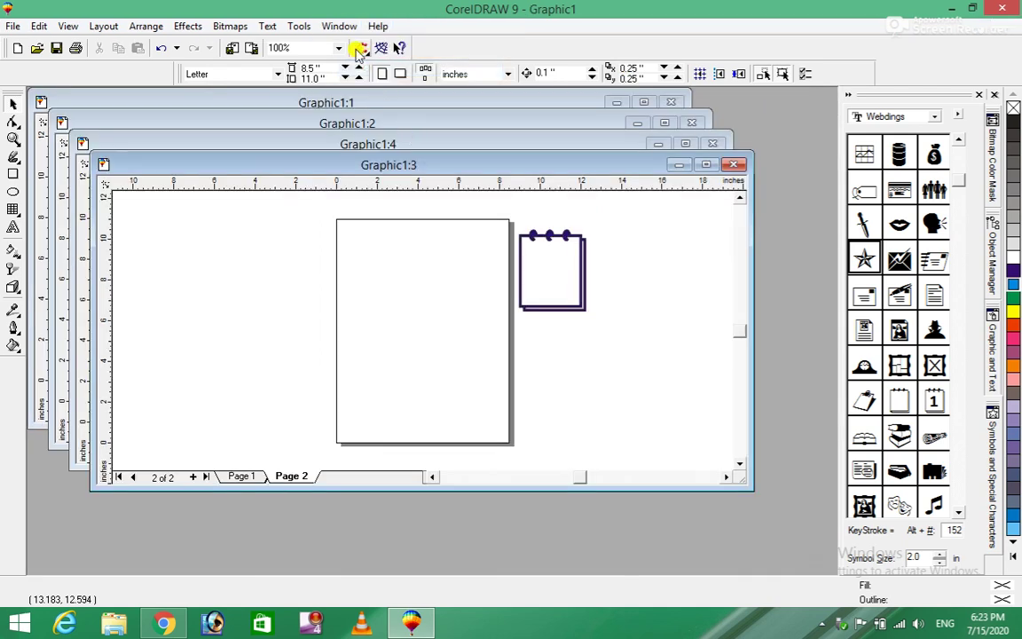
Close Graphic1:4 and tile the remaining three views horizontally
{"action": "left_click", "coordinate": [333, 25]}
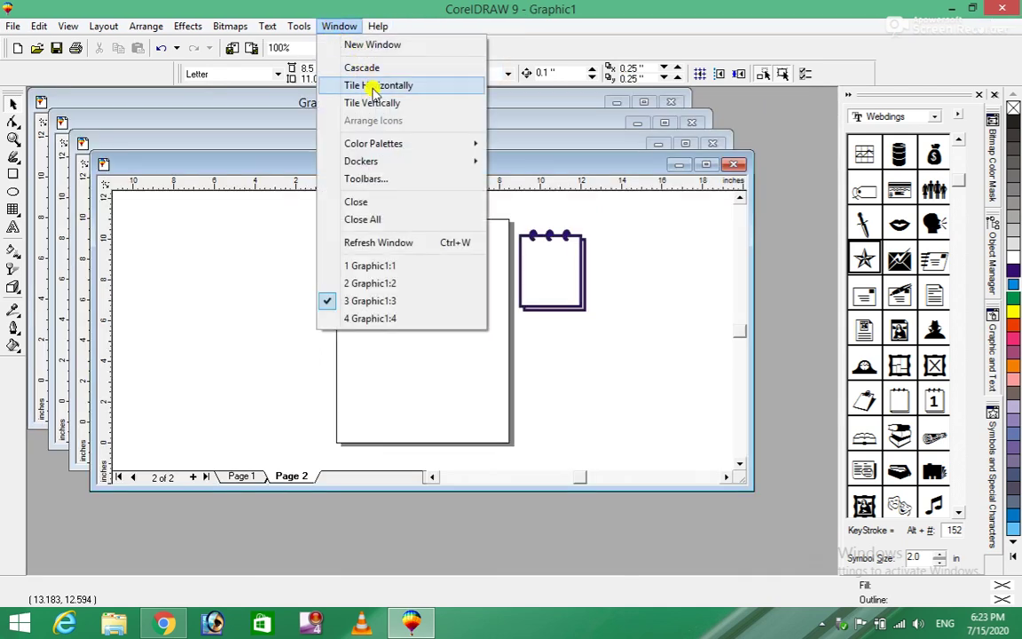
{"action": "left_click", "coordinate": [733, 164]}
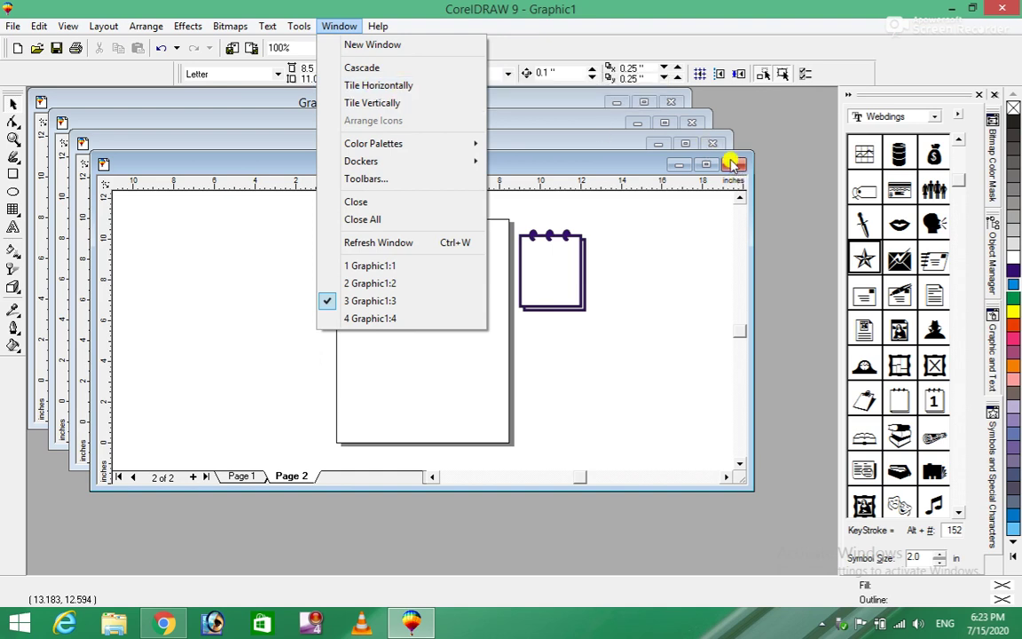
{"action": "left_click", "coordinate": [333, 26]}
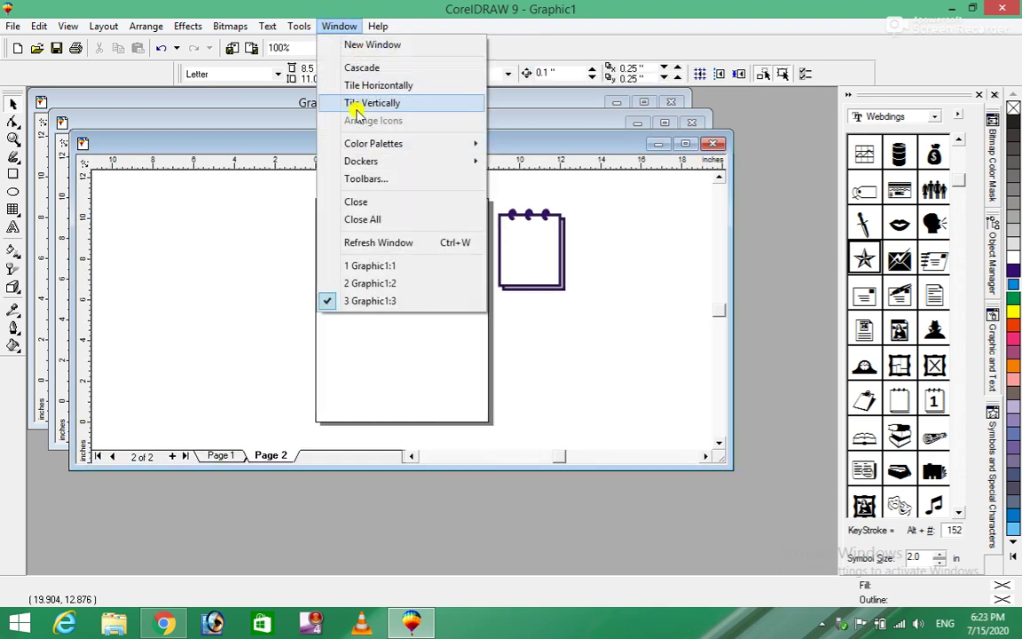
{"action": "left_click", "coordinate": [359, 85]}
Tile the three drawing views vertically side by side
{"action": "scroll", "coordinate": [479, 228], "scroll_direction": "down", "scroll_amount": 2}
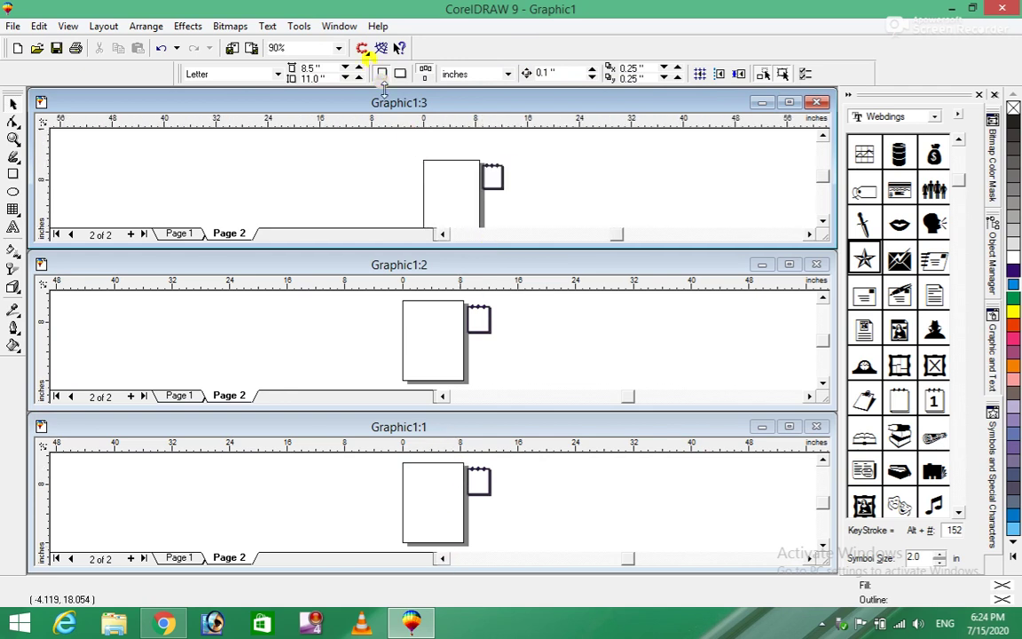
{"action": "left_click", "coordinate": [340, 26]}
{"action": "left_click", "coordinate": [395, 105]}
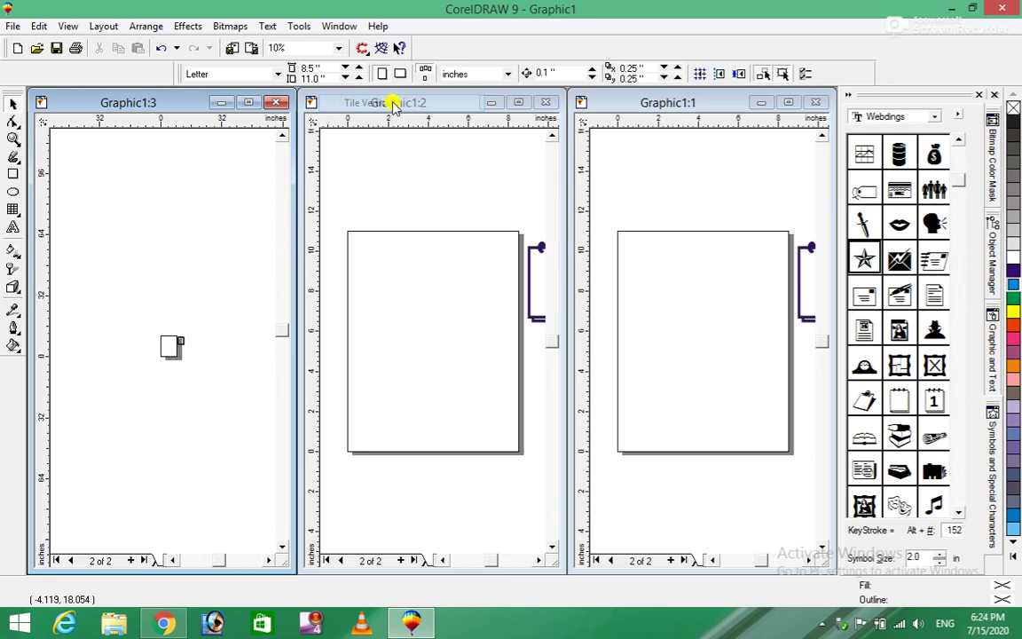
{"action": "scroll", "coordinate": [166, 366], "scroll_direction": "up", "scroll_amount": 3}
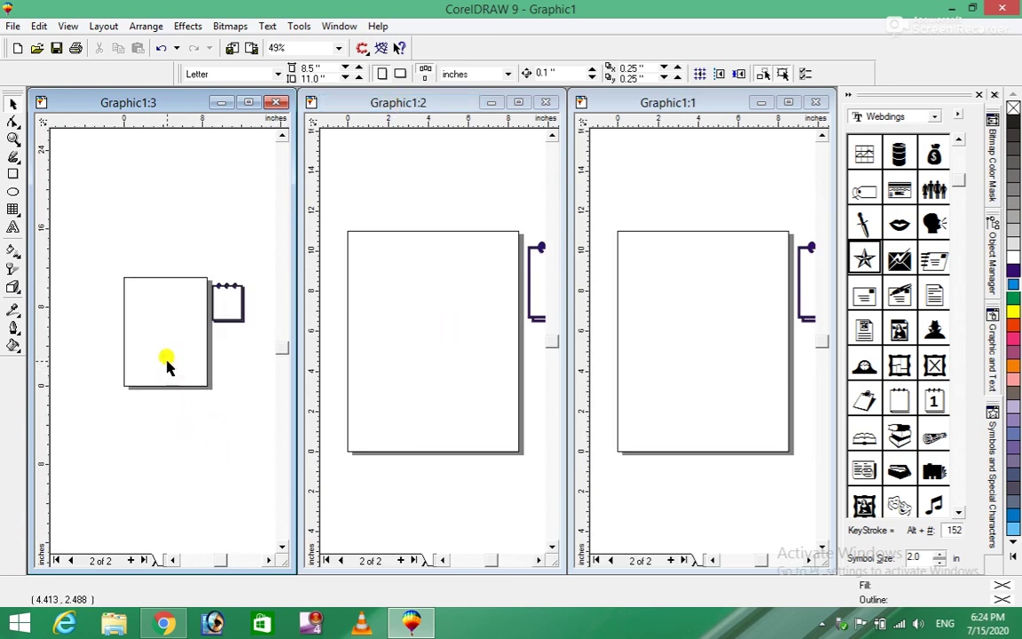
{"action": "scroll", "coordinate": [165, 362], "scroll_direction": "up", "scroll_amount": 2}
{"action": "scroll", "coordinate": [164, 360], "scroll_direction": "up", "scroll_amount": 1}
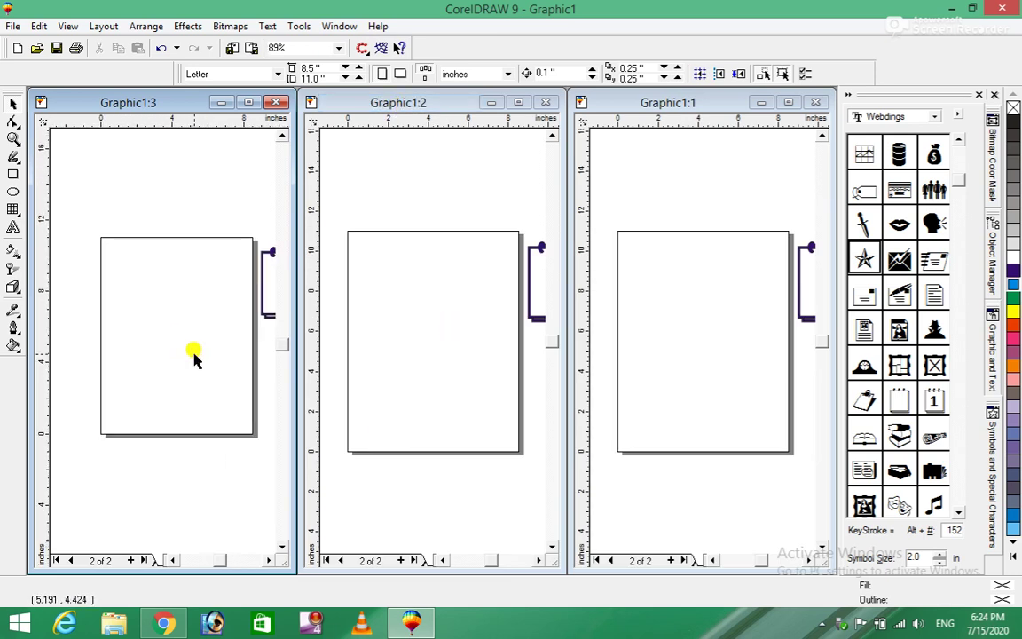
Close the two extra views, cancel the save prompt, and maximize Graphic1
{"action": "left_click", "coordinate": [816, 102]}
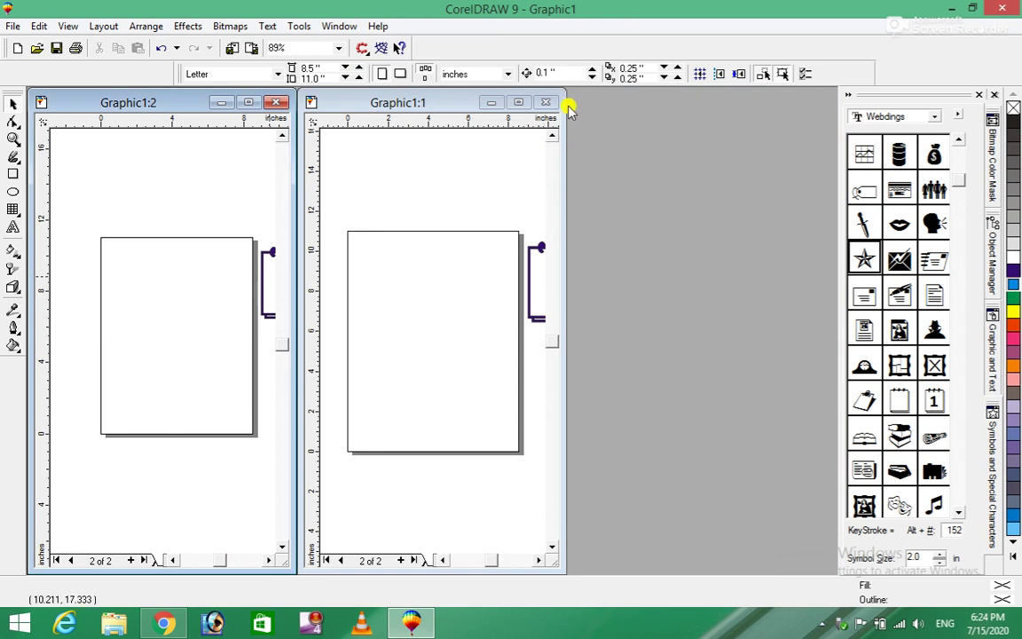
{"action": "left_click", "coordinate": [546, 102]}
{"action": "left_click", "coordinate": [276, 102]}
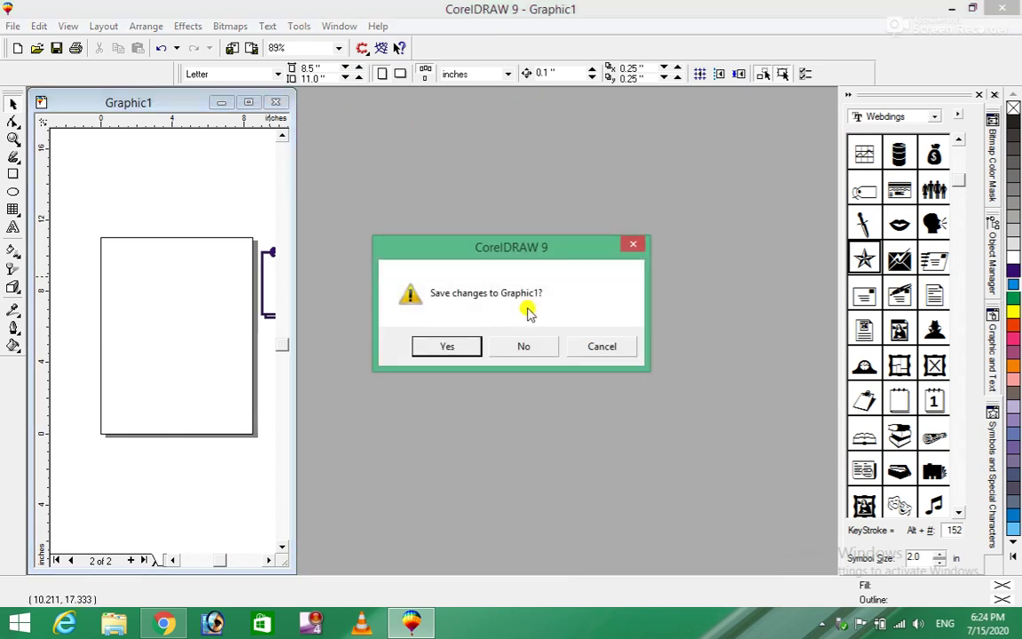
{"action": "left_click", "coordinate": [617, 350]}
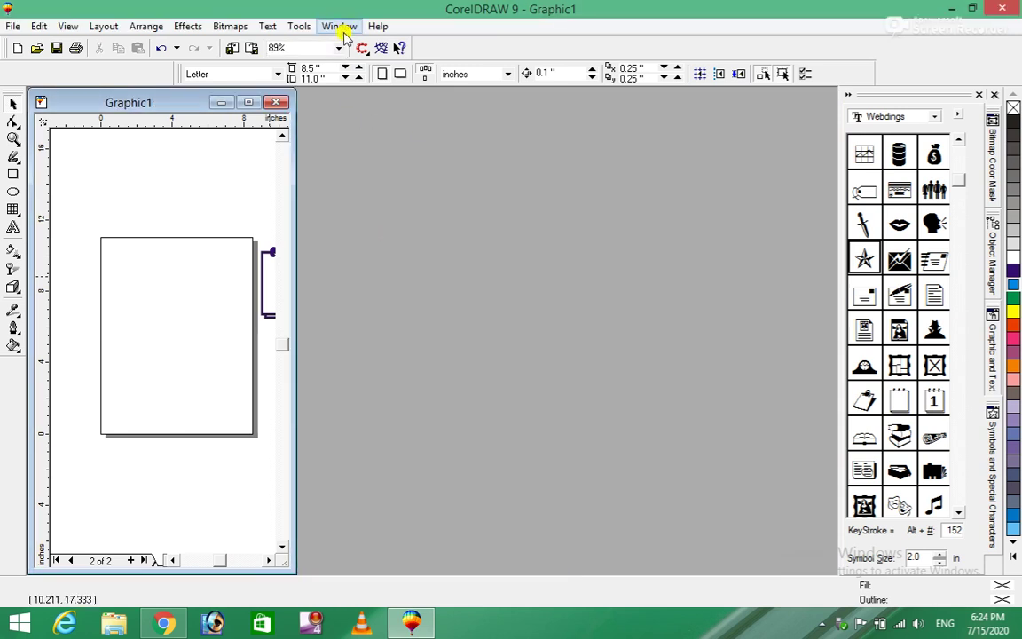
{"action": "left_click", "coordinate": [342, 27]}
{"action": "left_click", "coordinate": [508, 243]}
{"action": "left_click", "coordinate": [248, 102]}
{"action": "left_click", "coordinate": [357, 26]}
{"action": "mouse_move", "coordinate": [391, 143]}
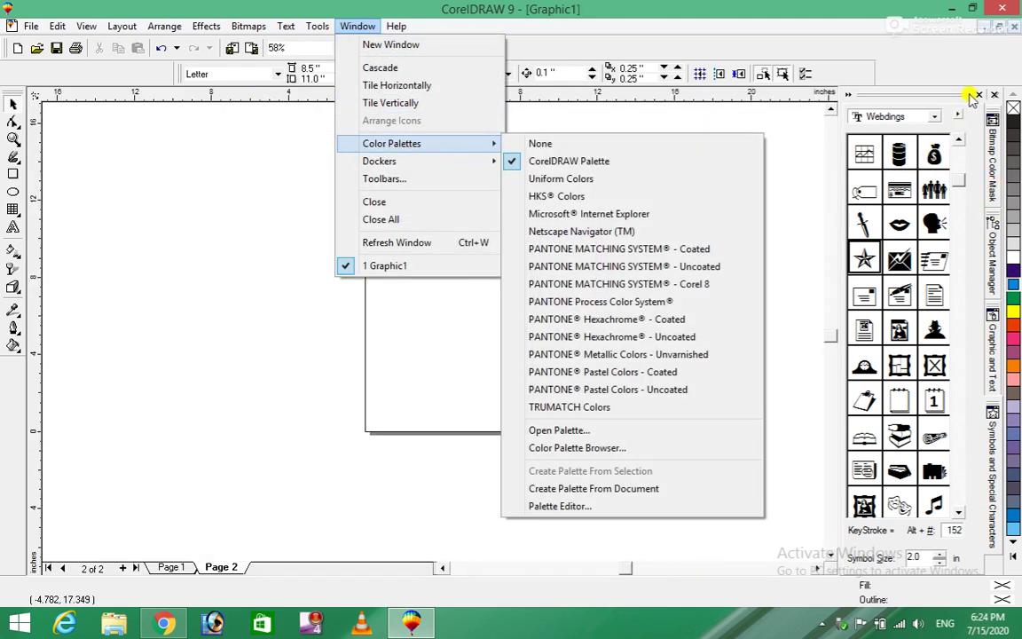
Close the Symbols and Graphic and Text dockers and show the CorelDRAW colour palette
{"action": "left_click", "coordinate": [978, 95]}
{"action": "left_click", "coordinate": [994, 95]}
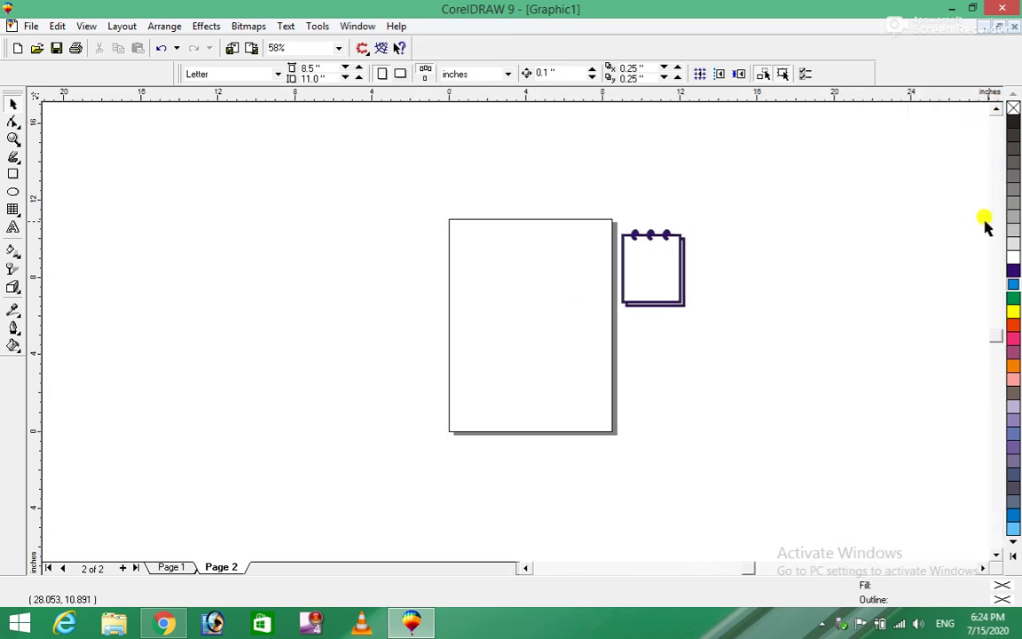
{"action": "left_click", "coordinate": [357, 24]}
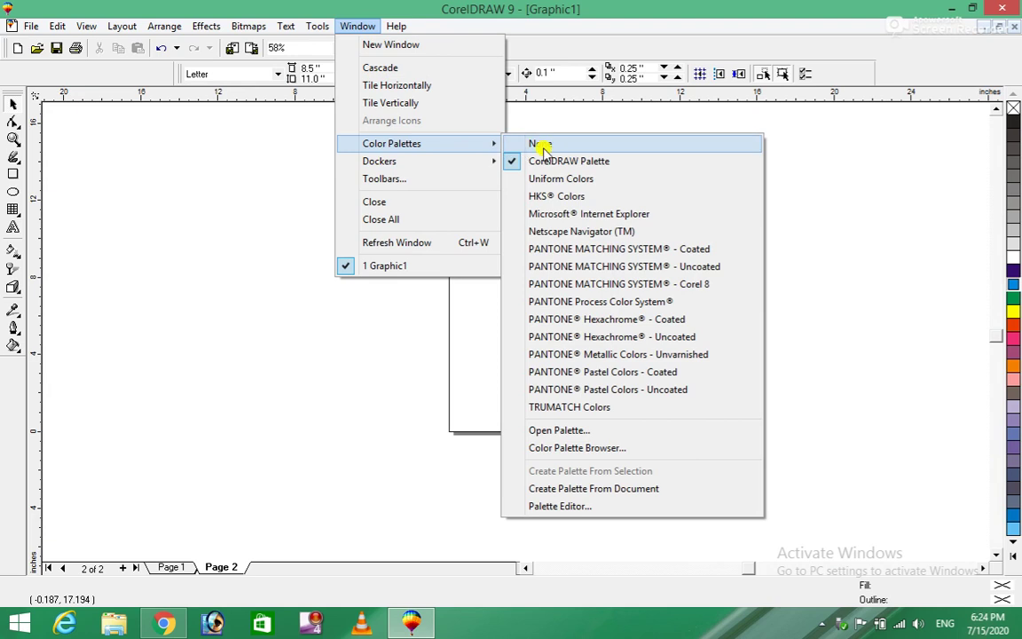
{"action": "left_click", "coordinate": [703, 203]}
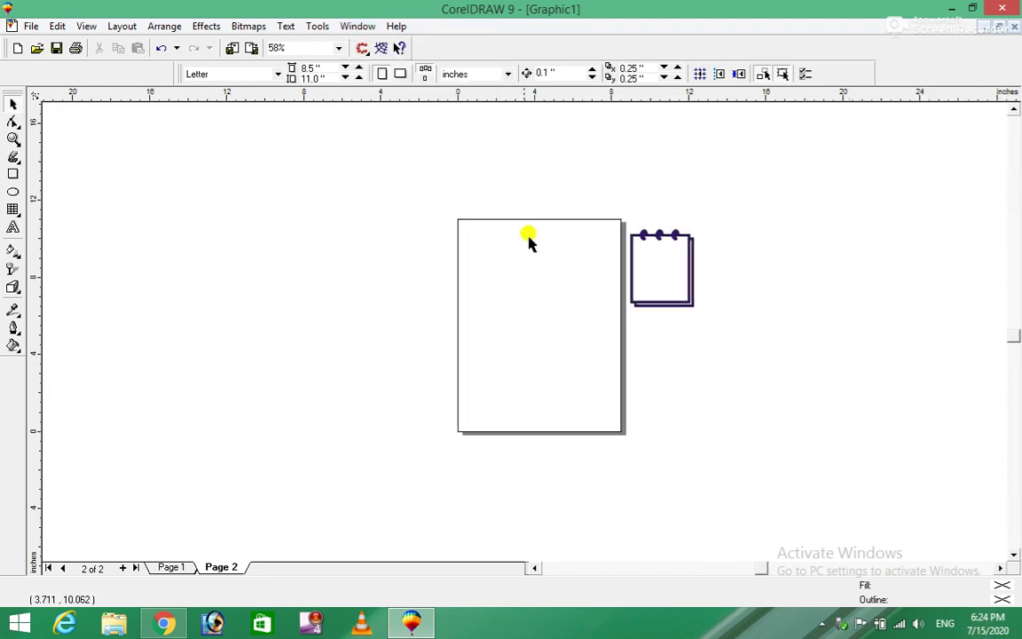
{"action": "left_click", "coordinate": [361, 27]}
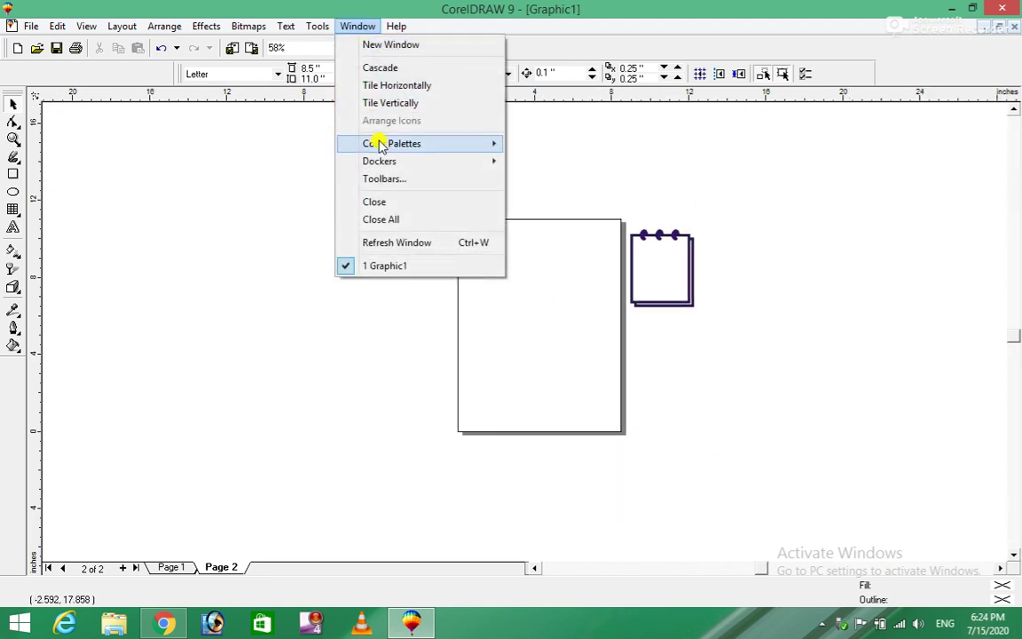
{"action": "left_click", "coordinate": [564, 165]}
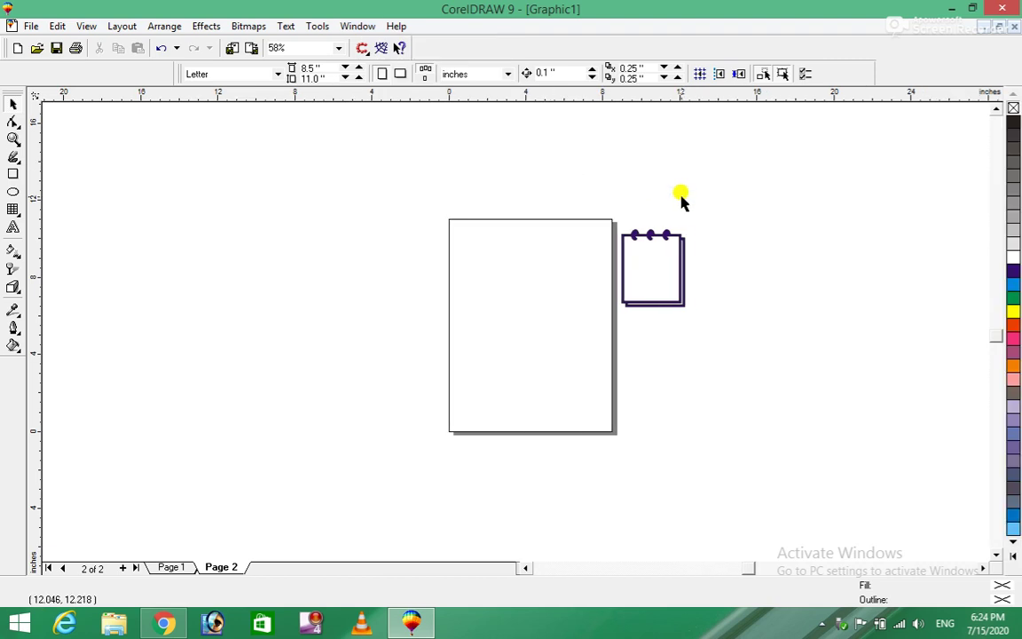
Add the Microsoft Internet Explorer palette, float it out, then close it
{"action": "left_click", "coordinate": [357, 26]}
{"action": "mouse_move", "coordinate": [391, 144]}
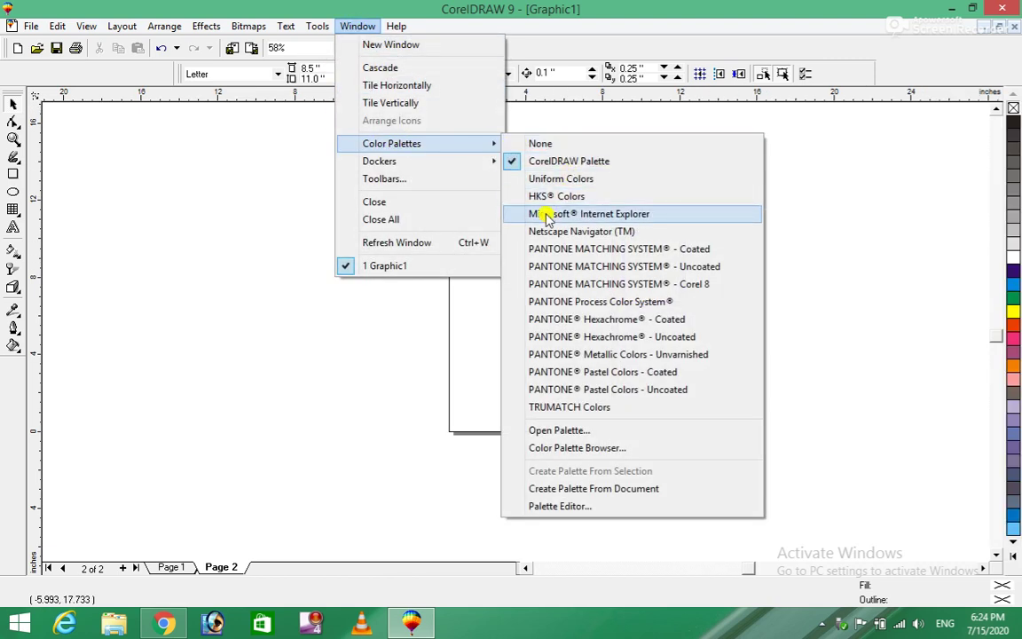
{"action": "left_click", "coordinate": [546, 215]}
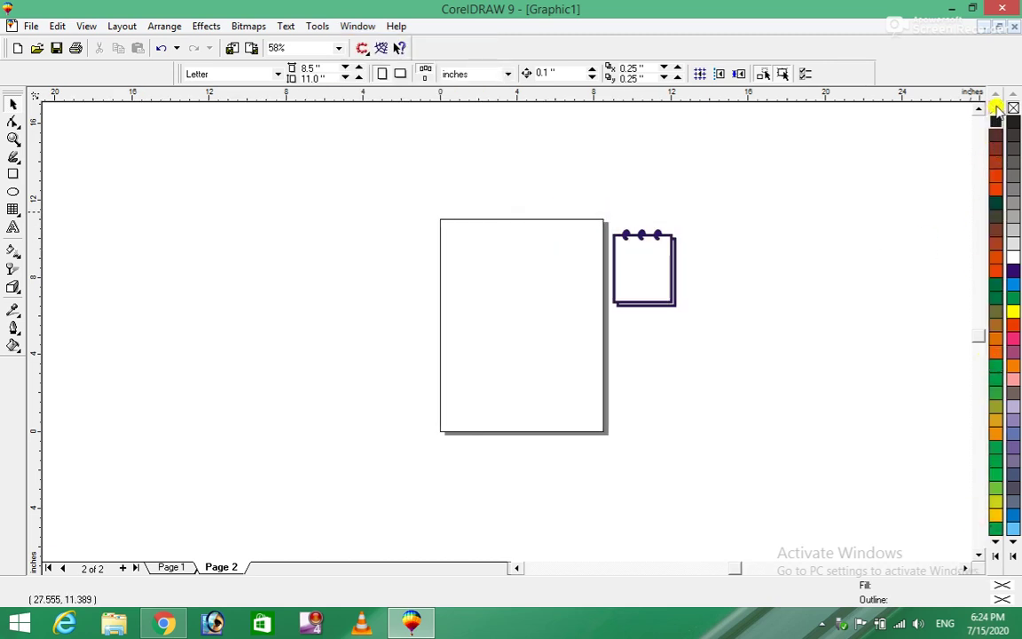
{"action": "left_click_drag", "start_coordinate": [998, 92], "coordinate": [946, 203]}
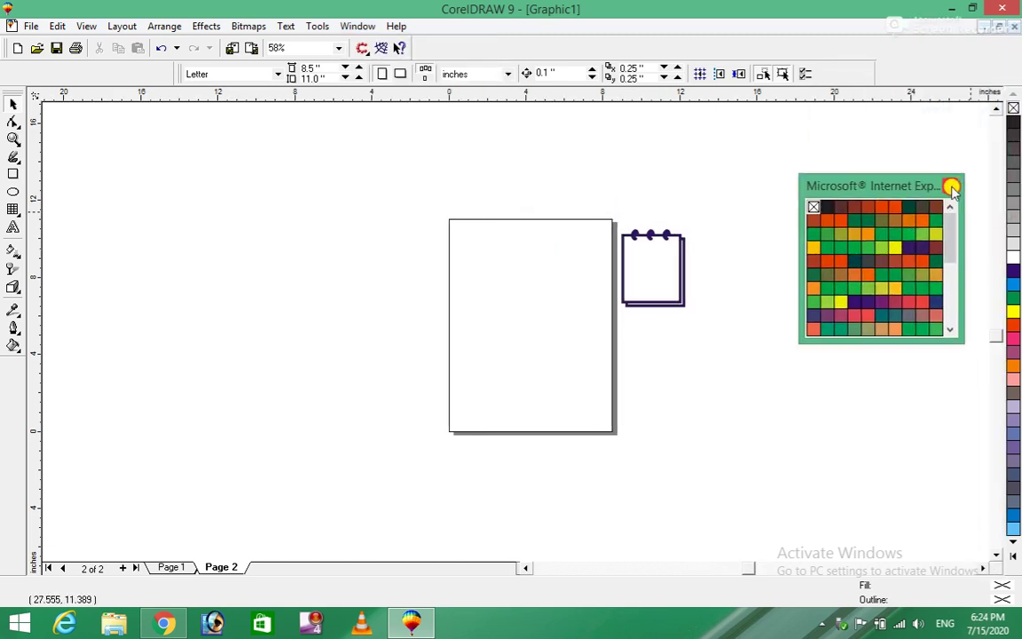
{"action": "left_click", "coordinate": [950, 184]}
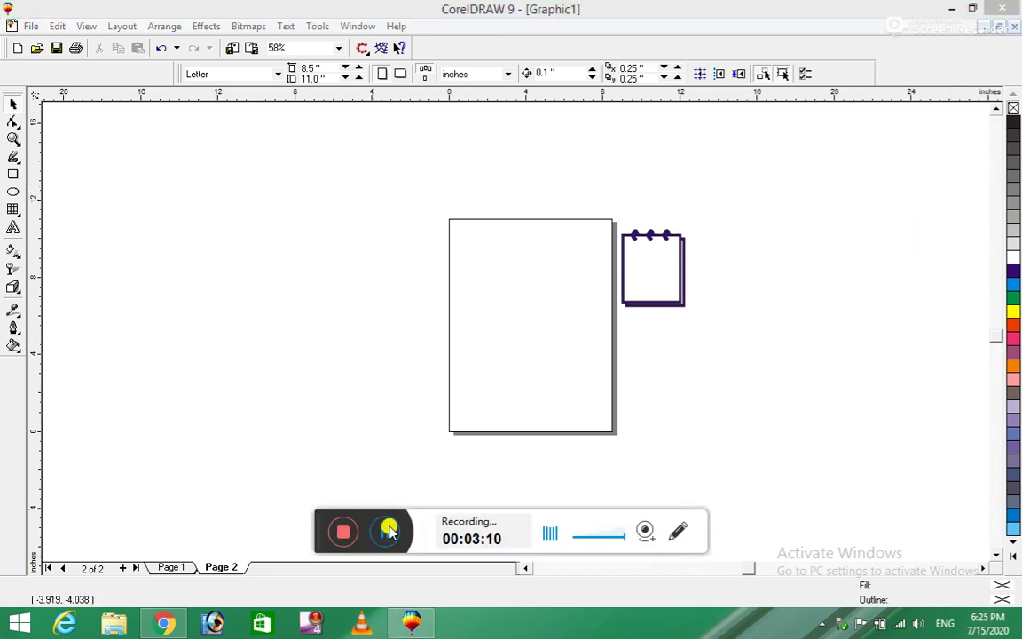
{"action": "left_click", "coordinate": [357, 26]}
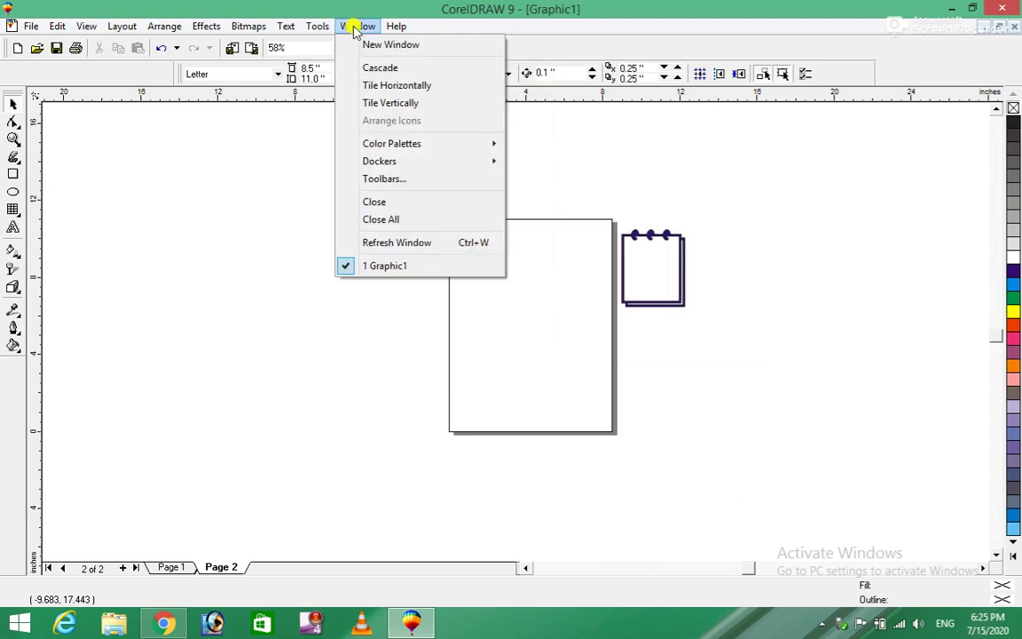
{"action": "mouse_move", "coordinate": [379, 161]}
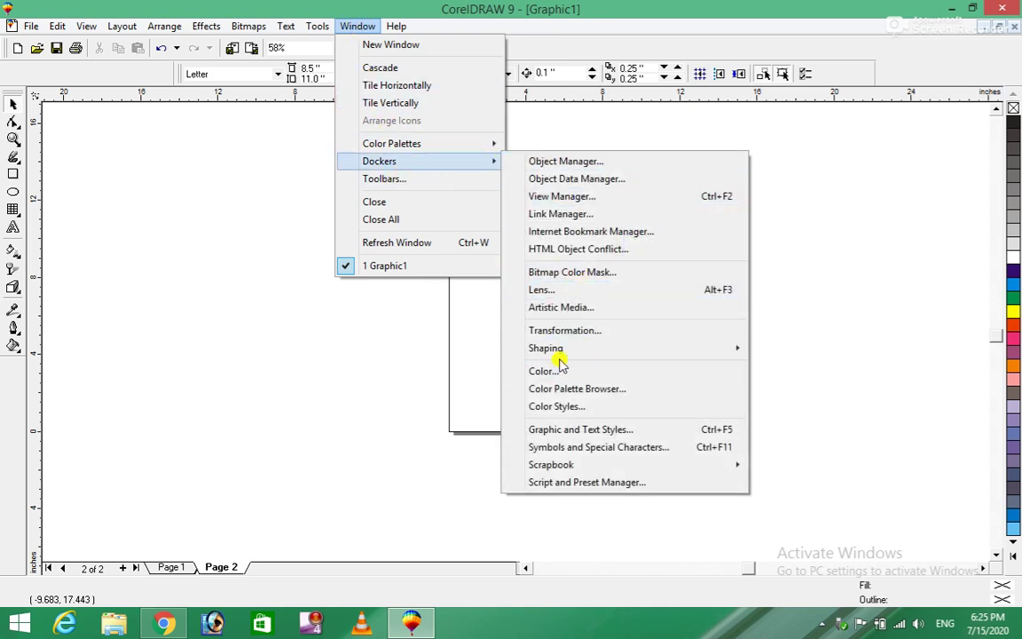
{"action": "mouse_move", "coordinate": [546, 348]}
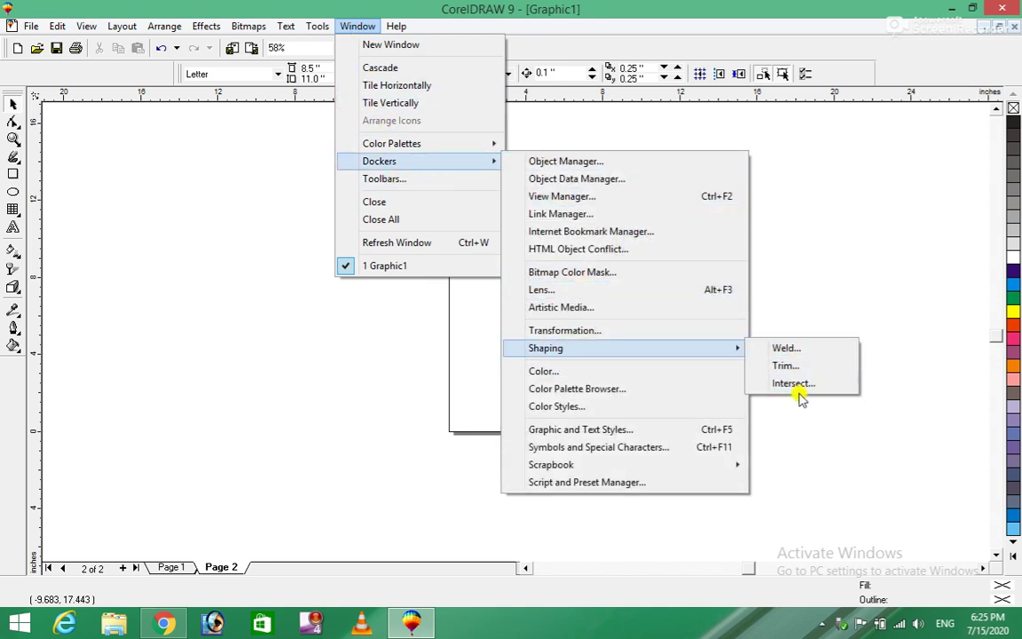
Draw a circle and a larger overlapping ellipse left of the page, selecting both
{"action": "left_click", "coordinate": [256, 387]}
{"action": "left_click", "coordinate": [14, 192]}
{"action": "left_click_drag", "start_coordinate": [286, 276], "coordinate": [377, 376]}
{"action": "left_click_drag", "start_coordinate": [311, 233], "coordinate": [451, 424]}
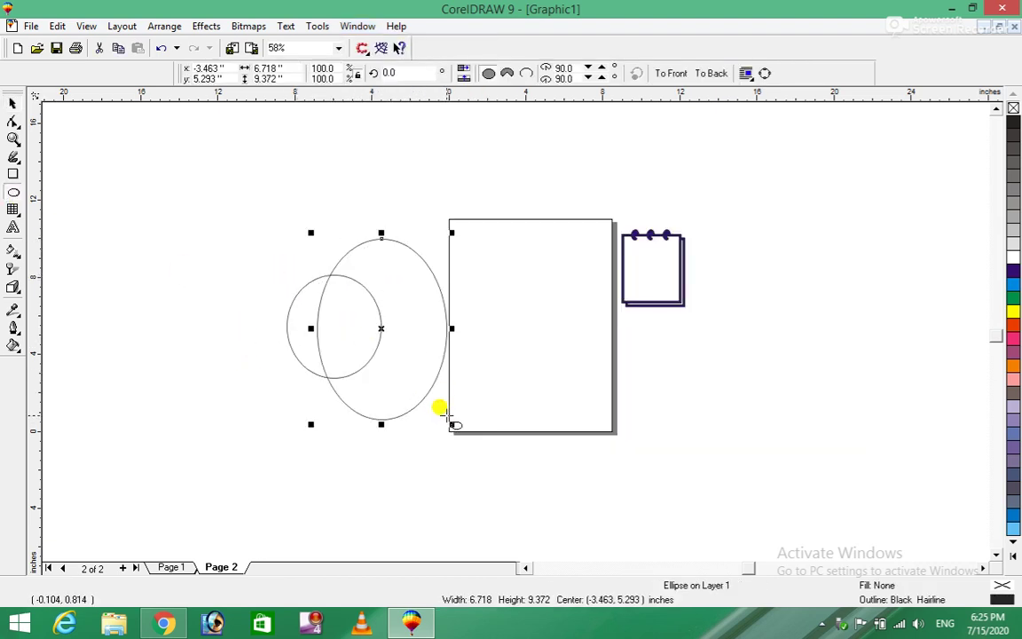
{"action": "left_click", "coordinate": [13, 103]}
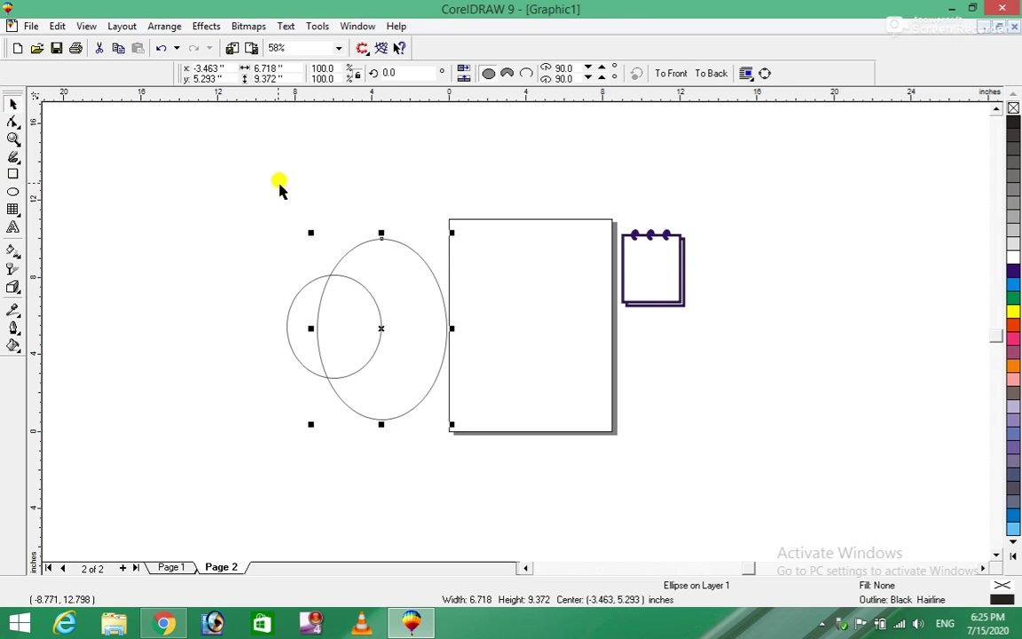
{"action": "left_click_drag", "start_coordinate": [231, 171], "coordinate": [448, 430]}
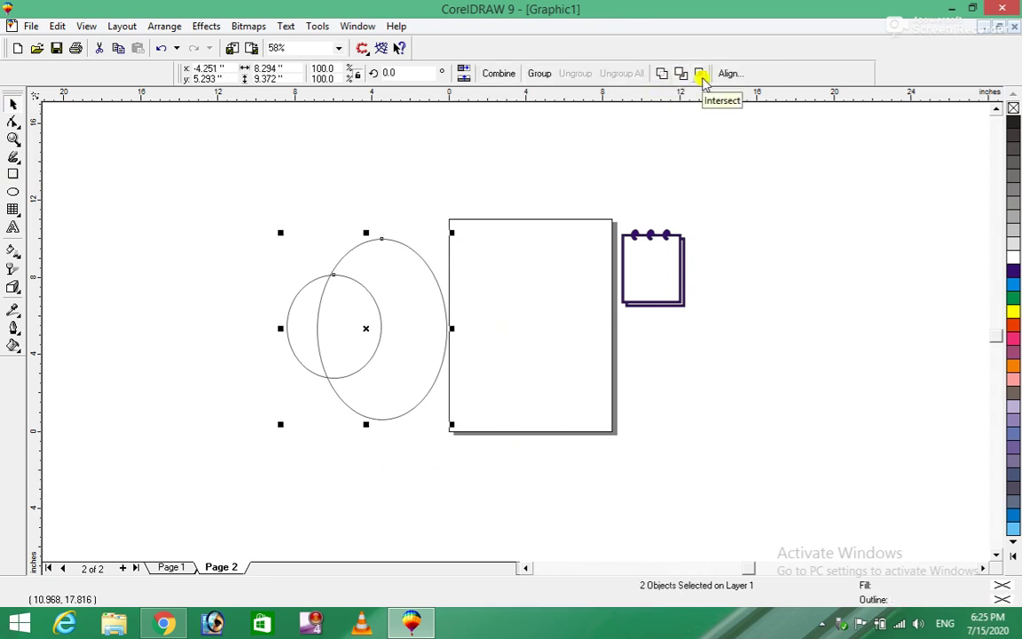
Try Weld and then Trim on the two ellipses, undoing each
{"action": "left_click", "coordinate": [661, 74]}
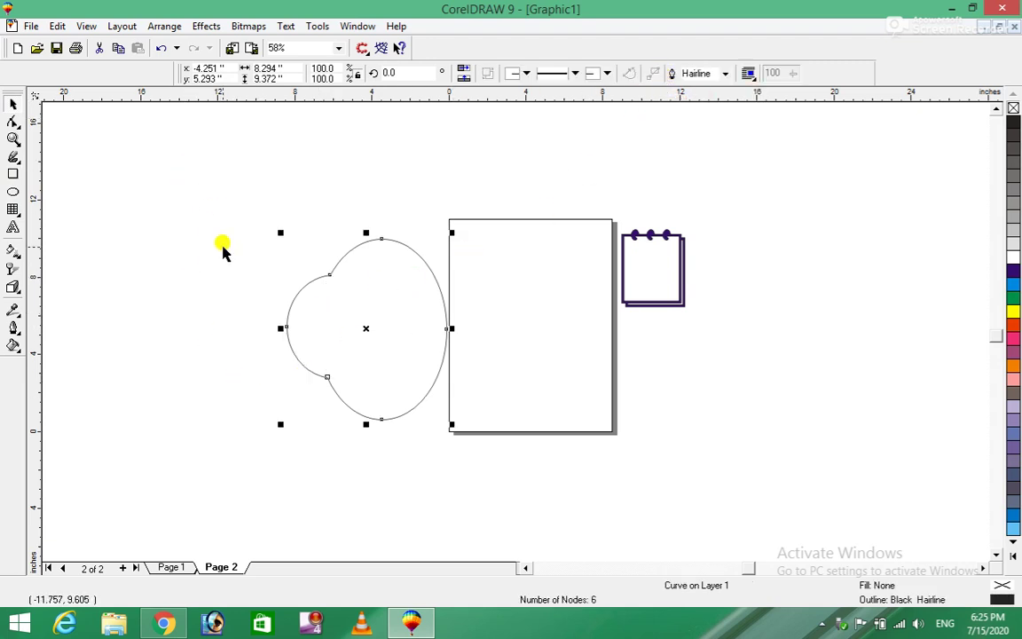
{"action": "key", "text": "ctrl+z"}
{"action": "left_click_drag", "start_coordinate": [212, 191], "coordinate": [475, 456]}
{"action": "left_click", "coordinate": [683, 74]}
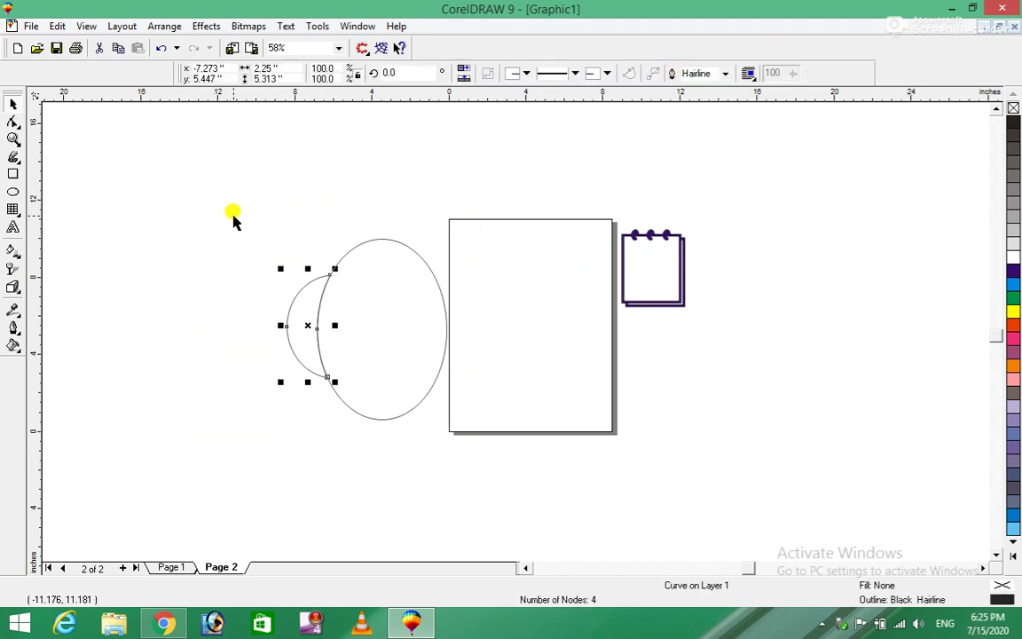
{"action": "key", "text": "ctrl+z"}
Intersect the ellipses into an overlap shape, select all three, and open the Color docker
{"action": "left_click_drag", "start_coordinate": [231, 200], "coordinate": [490, 467]}
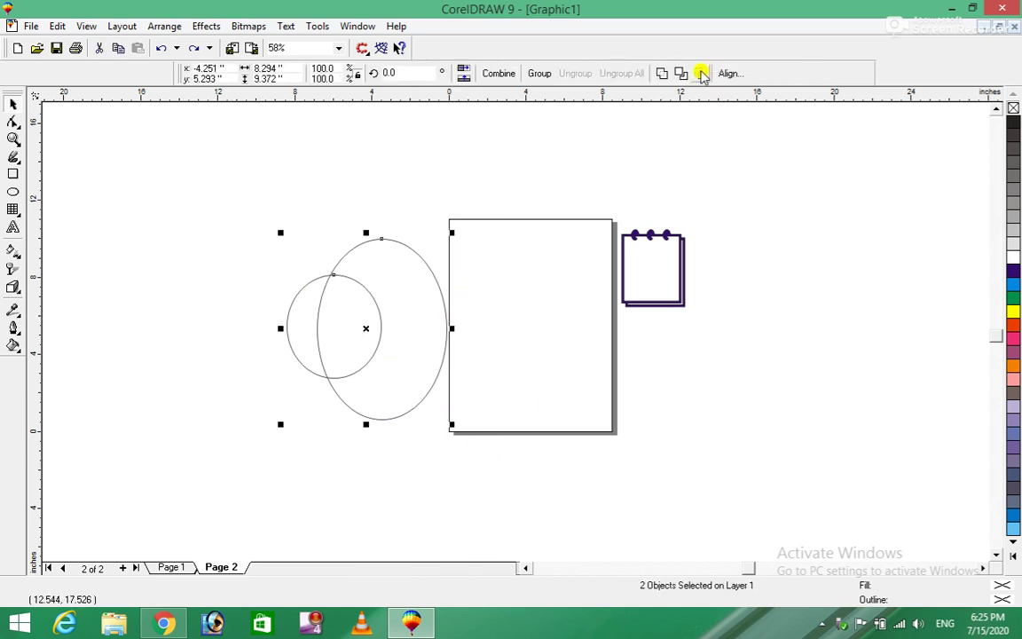
{"action": "left_click", "coordinate": [700, 77]}
{"action": "left_click", "coordinate": [348, 325]}
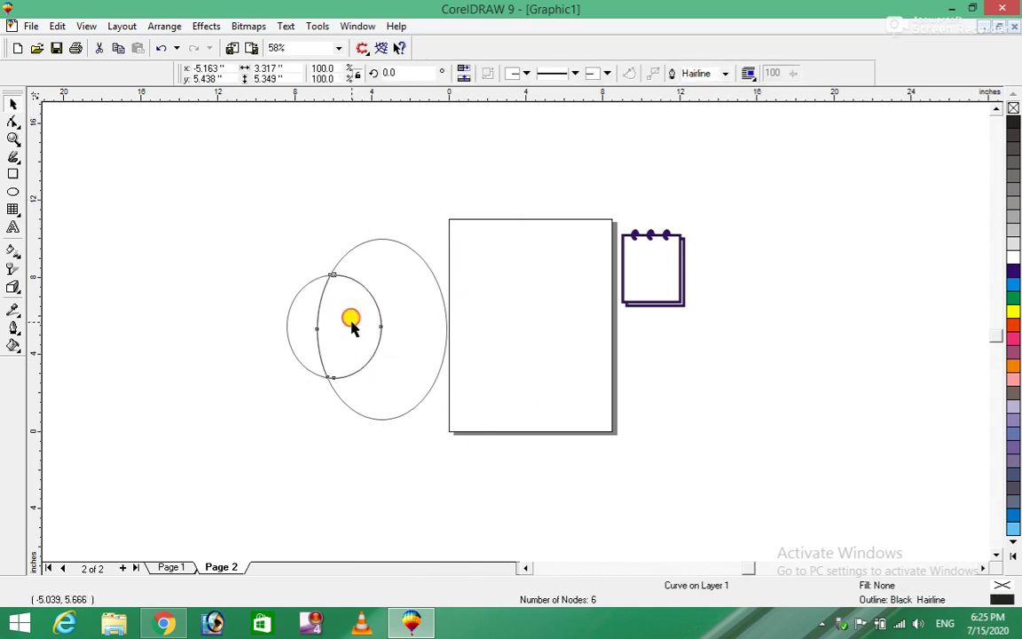
{"action": "left_click", "coordinate": [333, 370]}
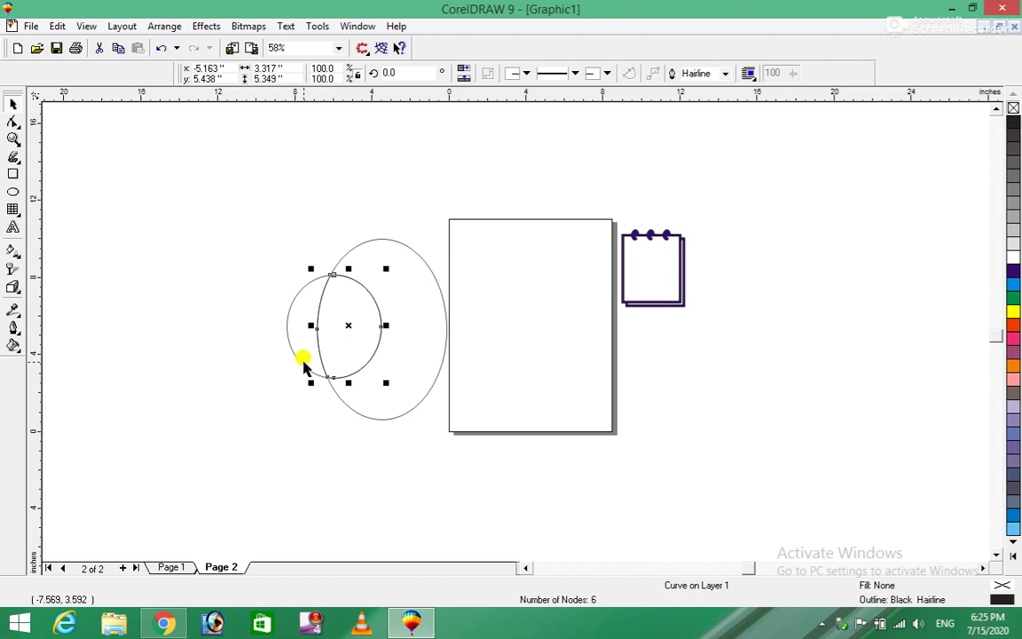
{"action": "left_click", "coordinate": [303, 364]}
{"action": "left_click", "coordinate": [232, 164]}
{"action": "left_click_drag", "start_coordinate": [232, 164], "coordinate": [511, 504]}
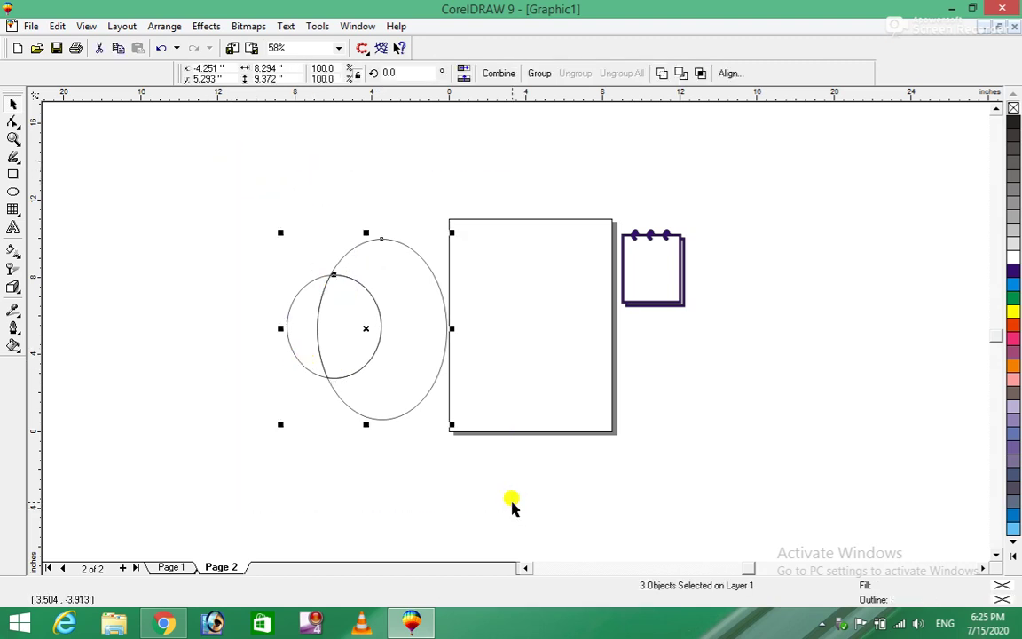
{"action": "left_click", "coordinate": [355, 27]}
{"action": "mouse_move", "coordinate": [380, 161]}
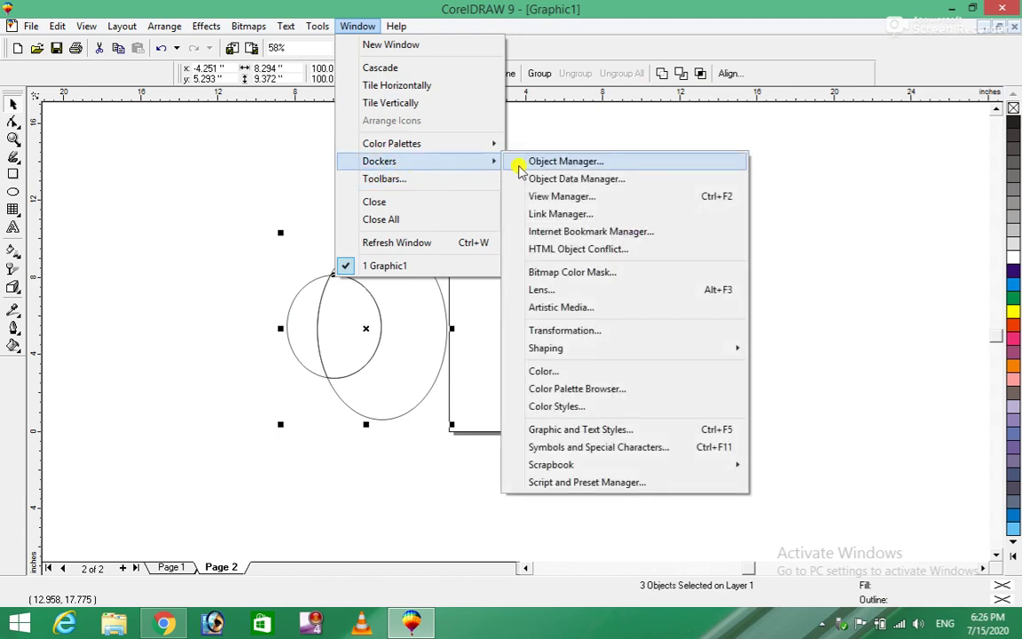
{"action": "mouse_move", "coordinate": [621, 348]}
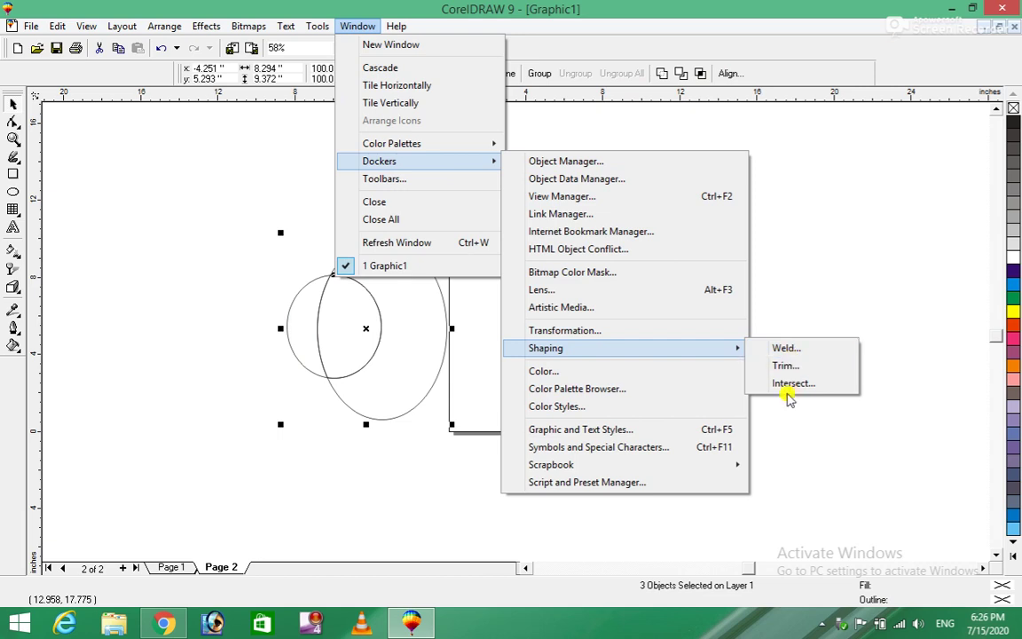
{"action": "left_click", "coordinate": [548, 372]}
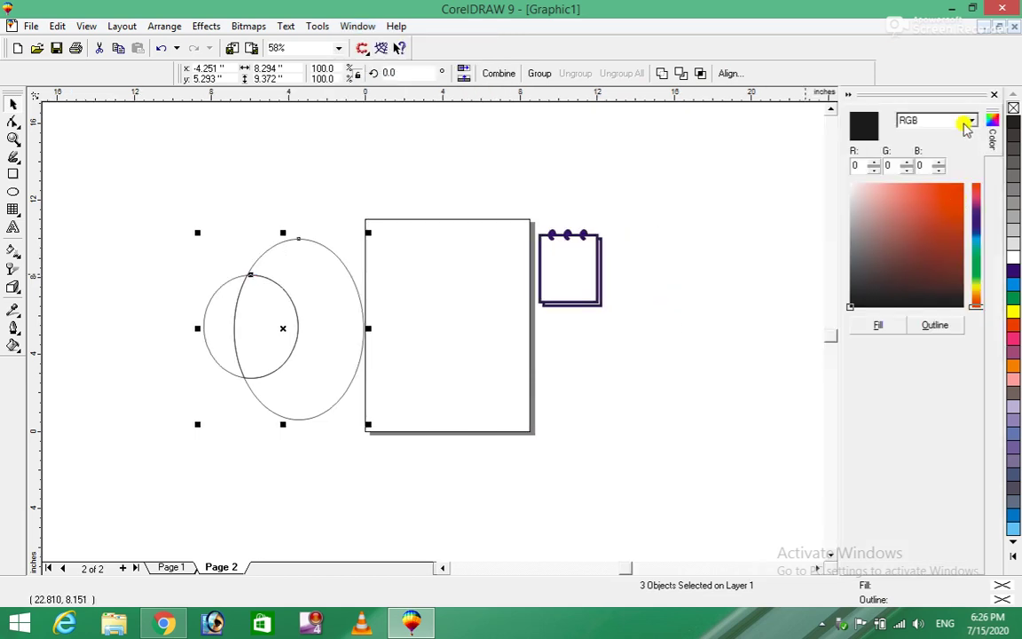
Mix a green of RGB 24, 245, 42 in the Color docker, then close the docker
{"action": "mouse_move", "coordinate": [887, 193]}
{"action": "left_mouse_down"}
{"action": "mouse_move", "coordinate": [944, 230]}
{"action": "mouse_move", "coordinate": [962, 188]}
{"action": "left_mouse_up"}
{"action": "left_click_drag", "start_coordinate": [976, 240], "coordinate": [973, 263]}
{"action": "left_click", "coordinate": [935, 325]}
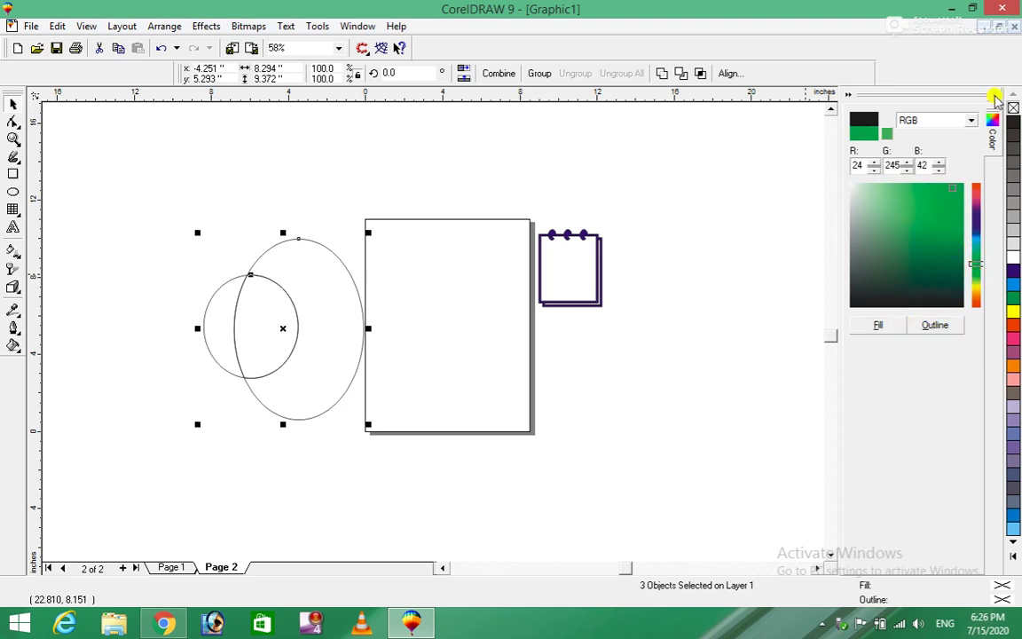
{"action": "left_click", "coordinate": [996, 97]}
{"action": "left_click", "coordinate": [358, 26]}
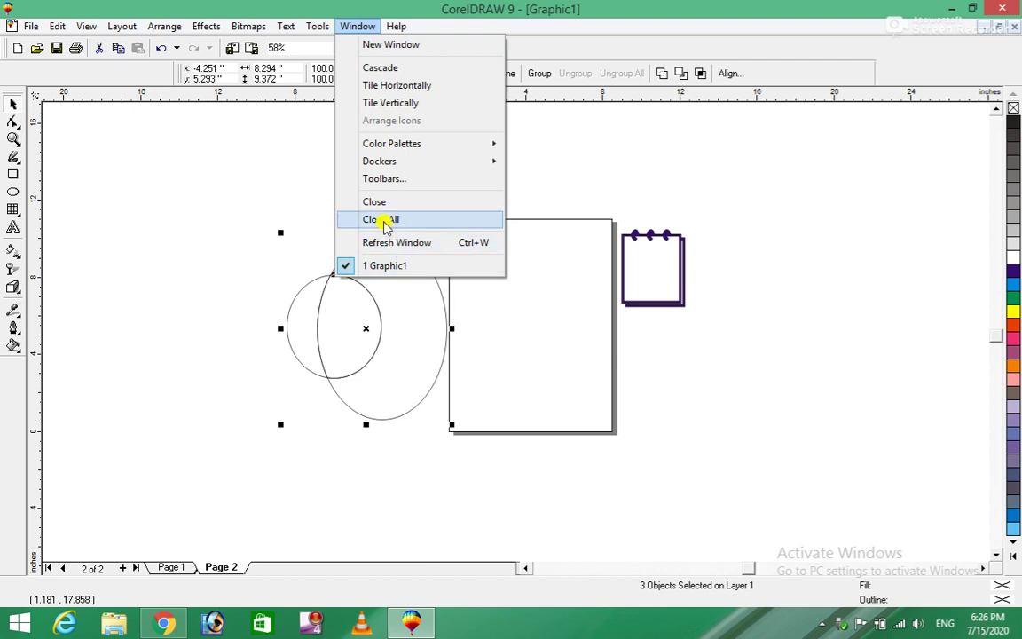
{"action": "left_click", "coordinate": [396, 182]}
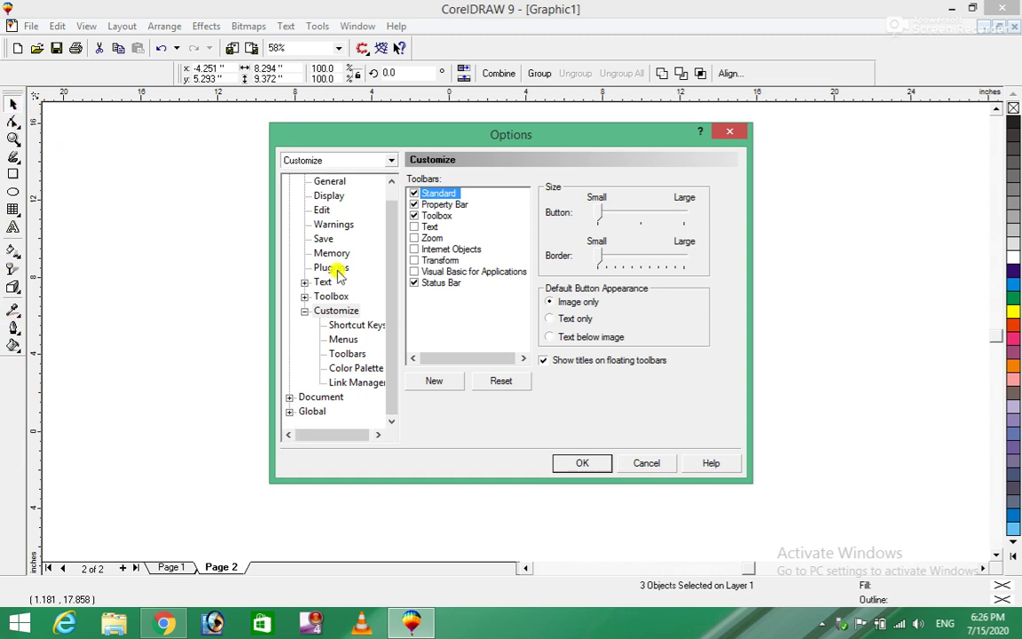
{"action": "left_click", "coordinate": [414, 216]}
{"action": "left_click", "coordinate": [583, 460]}
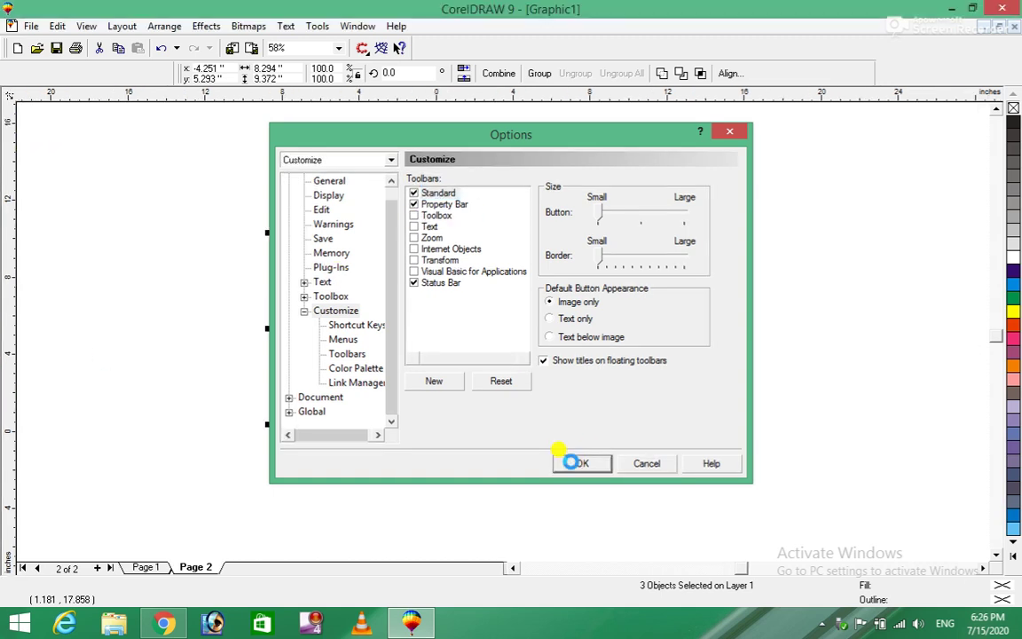
{"action": "left_click", "coordinate": [373, 32]}
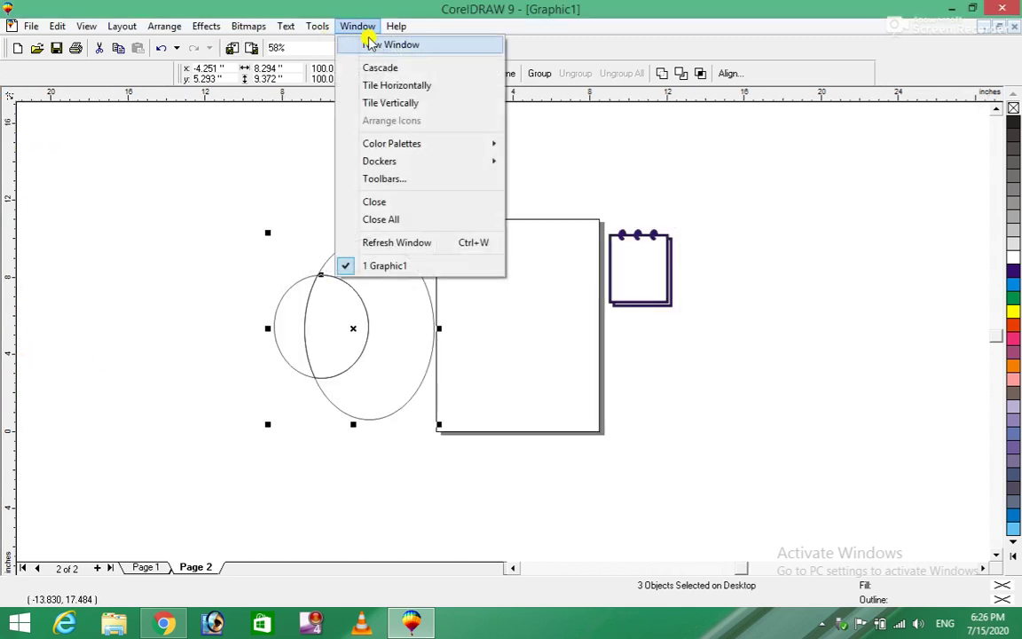
{"action": "left_click", "coordinate": [426, 182]}
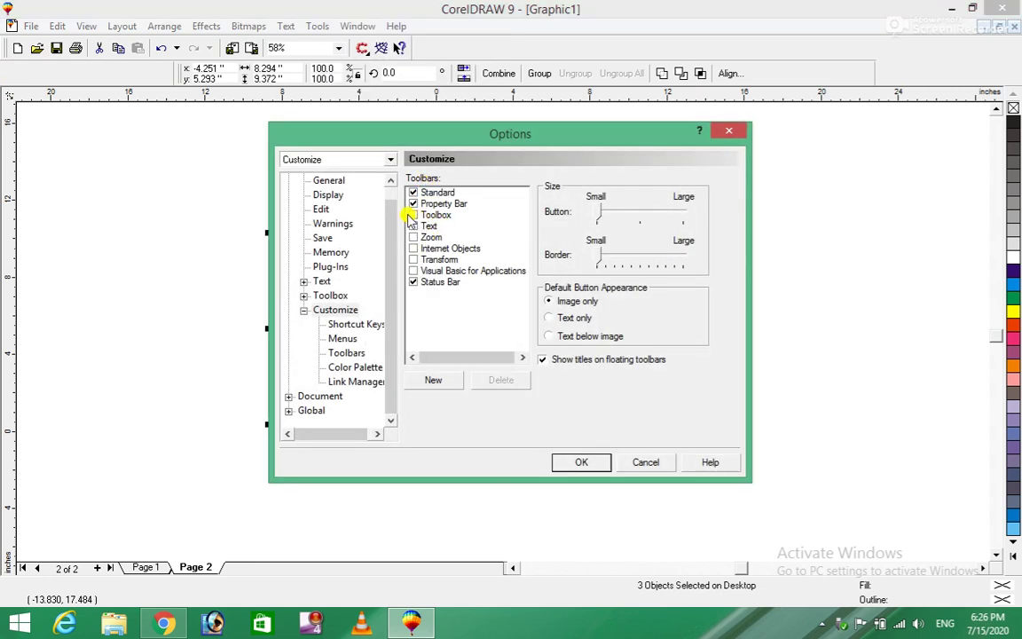
{"action": "left_click", "coordinate": [412, 215]}
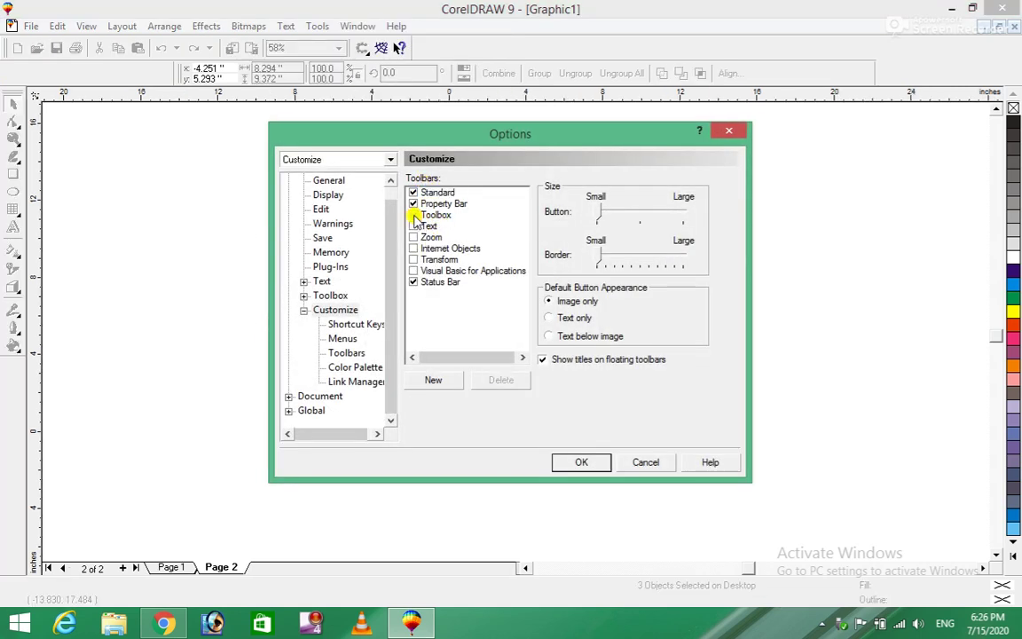
{"action": "left_click", "coordinate": [581, 461]}
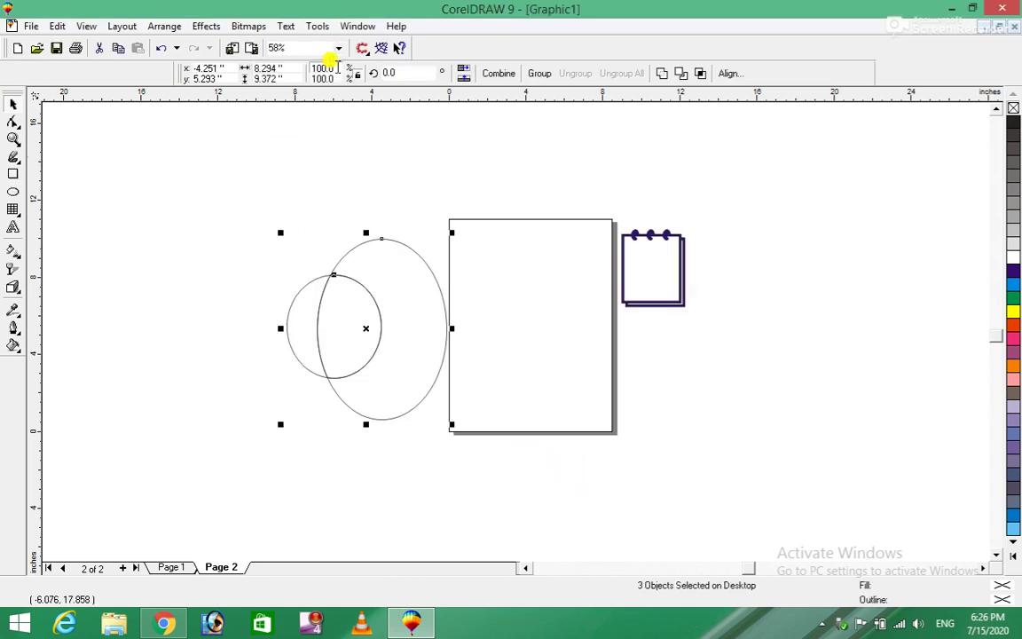
{"action": "left_click", "coordinate": [357, 26]}
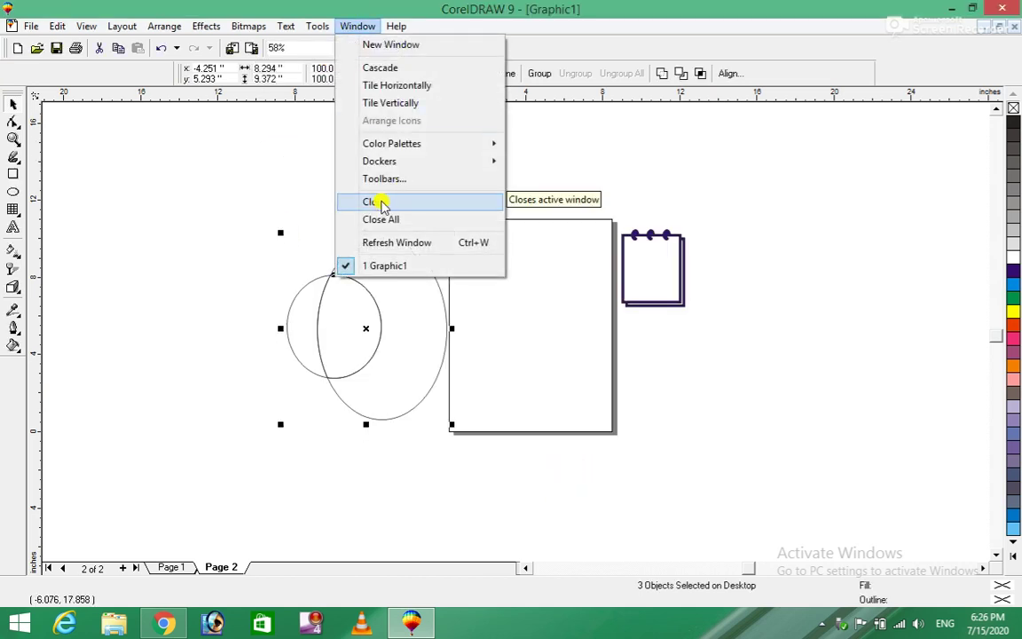
Close the drawing without saving and start the blank Letter document Graphic1
{"action": "left_click", "coordinate": [381, 203]}
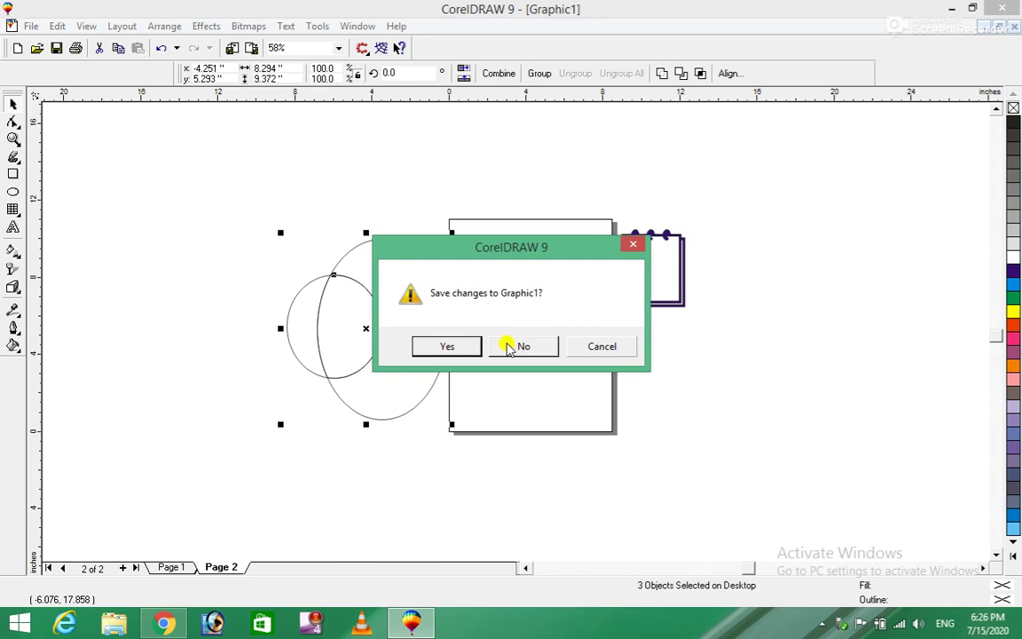
{"action": "left_click", "coordinate": [523, 351]}
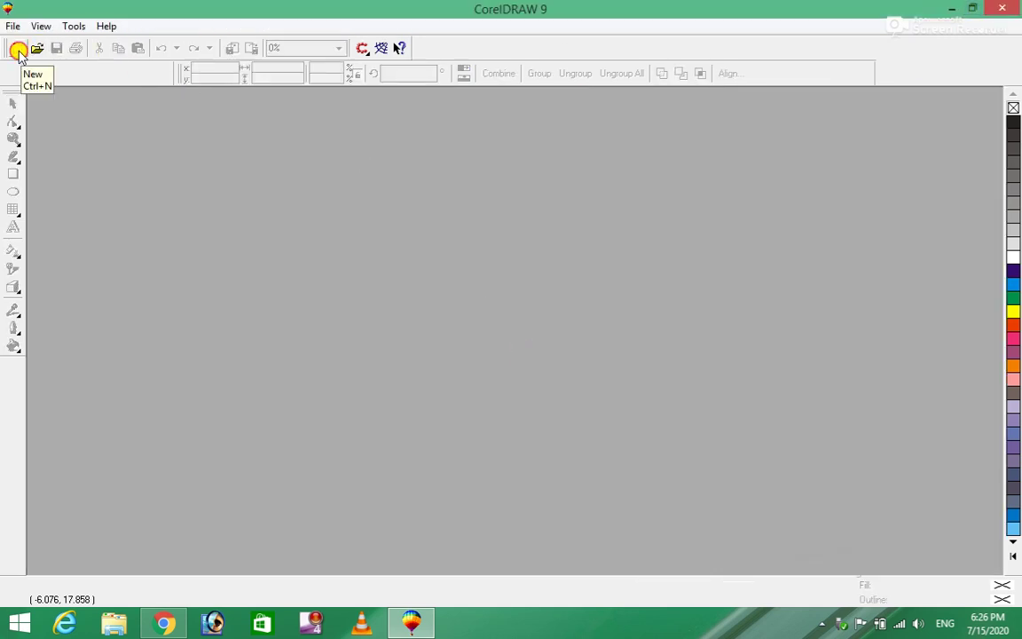
{"action": "left_click", "coordinate": [18, 48]}
{"action": "left_click", "coordinate": [357, 25]}
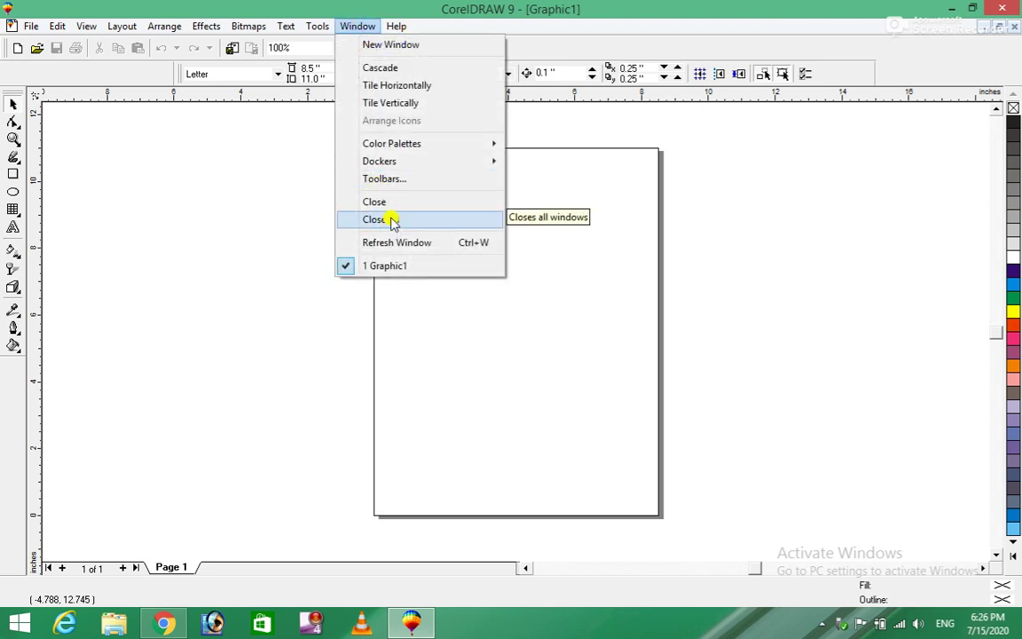
Switch on What's This? help and click a toolbox tool to get its explanation
{"action": "left_click", "coordinate": [470, 243]}
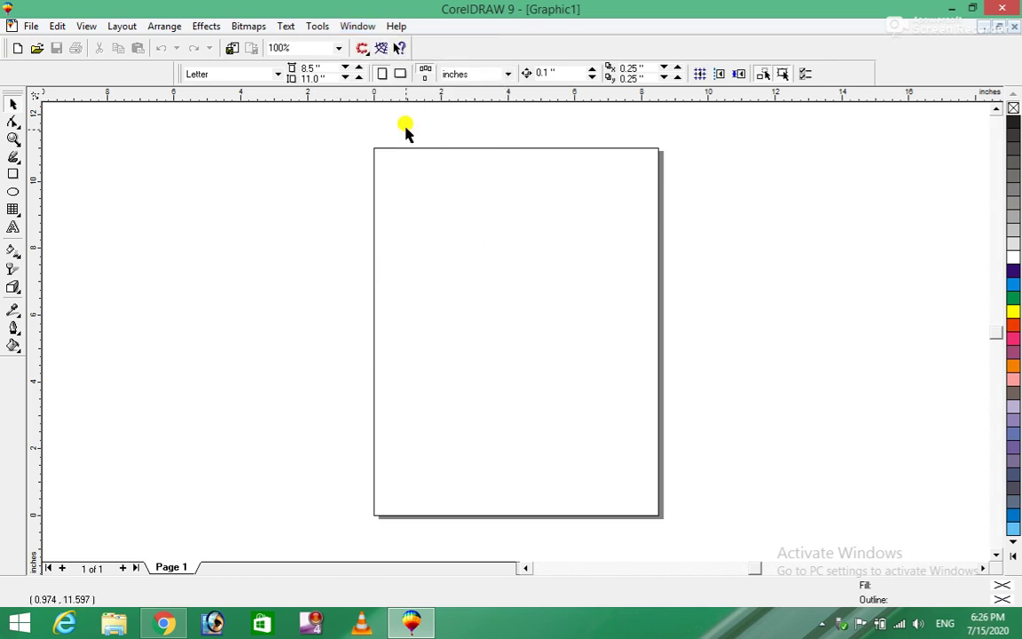
{"action": "left_click", "coordinate": [399, 29]}
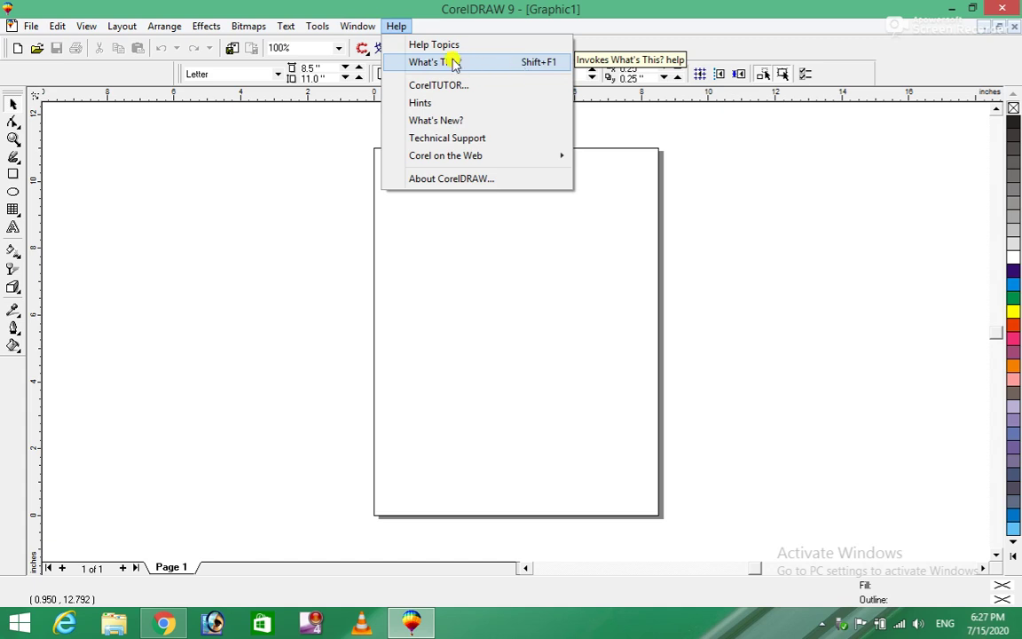
{"action": "left_click", "coordinate": [450, 62]}
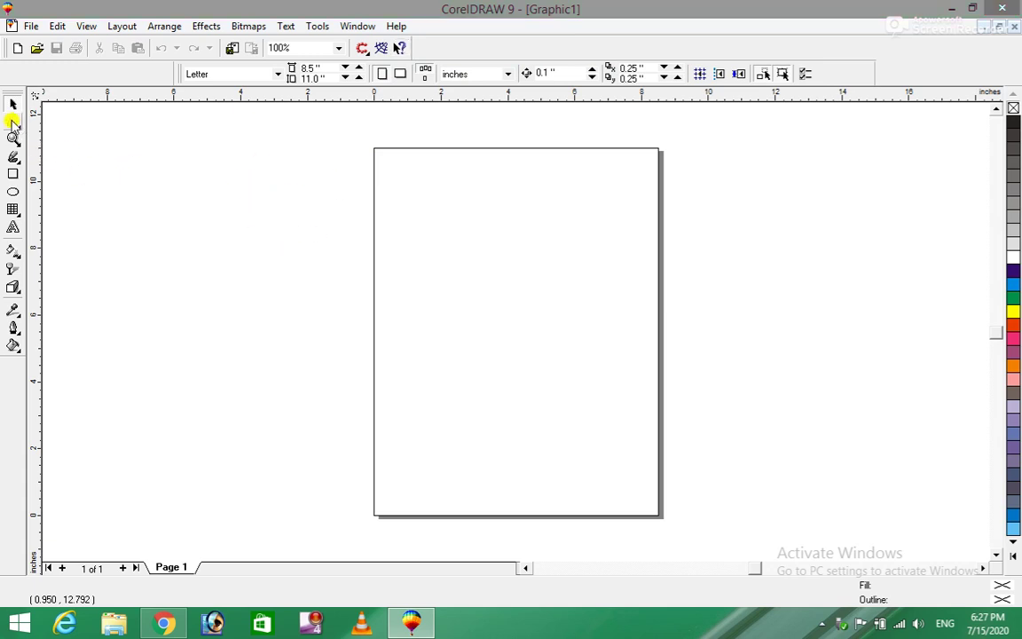
{"action": "left_click", "coordinate": [13, 124]}
Reactivate What's This? and query a second toolbox tool
{"action": "left_click", "coordinate": [262, 120]}
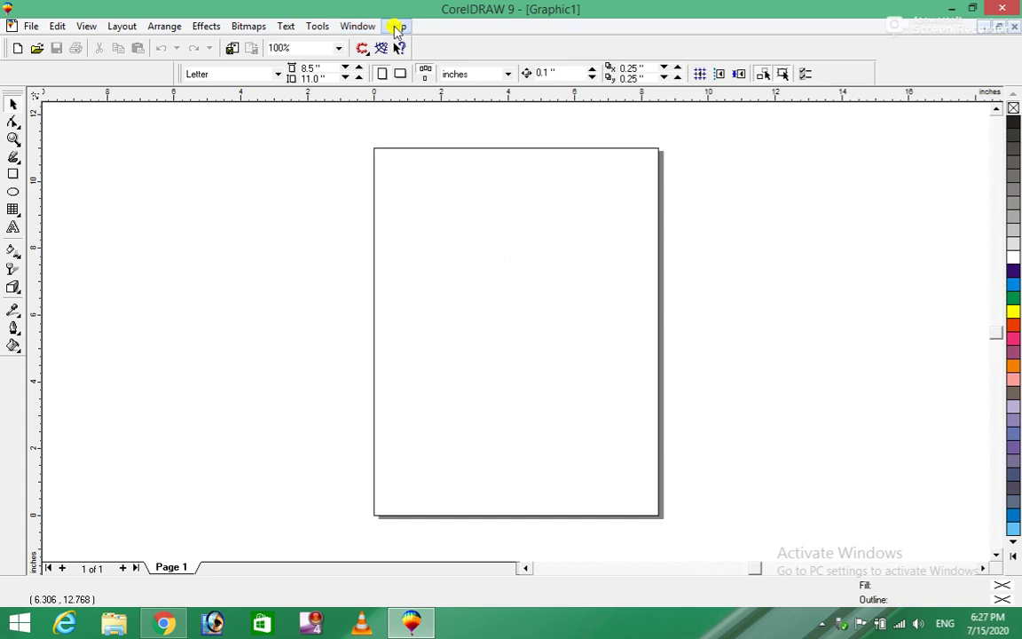
{"action": "left_click", "coordinate": [395, 27]}
{"action": "left_click", "coordinate": [452, 64]}
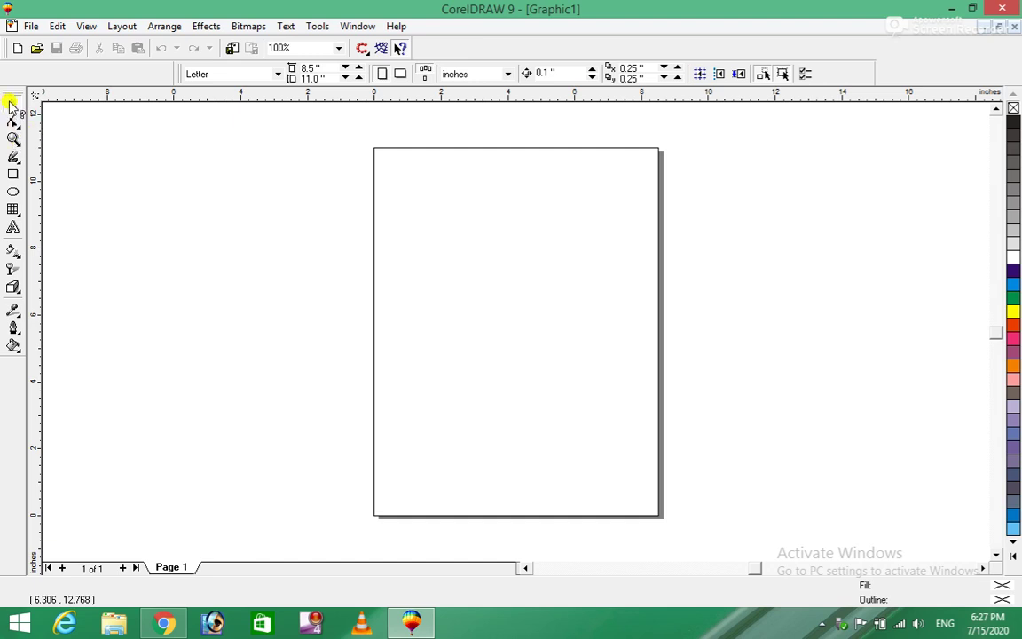
{"action": "left_click", "coordinate": [13, 157]}
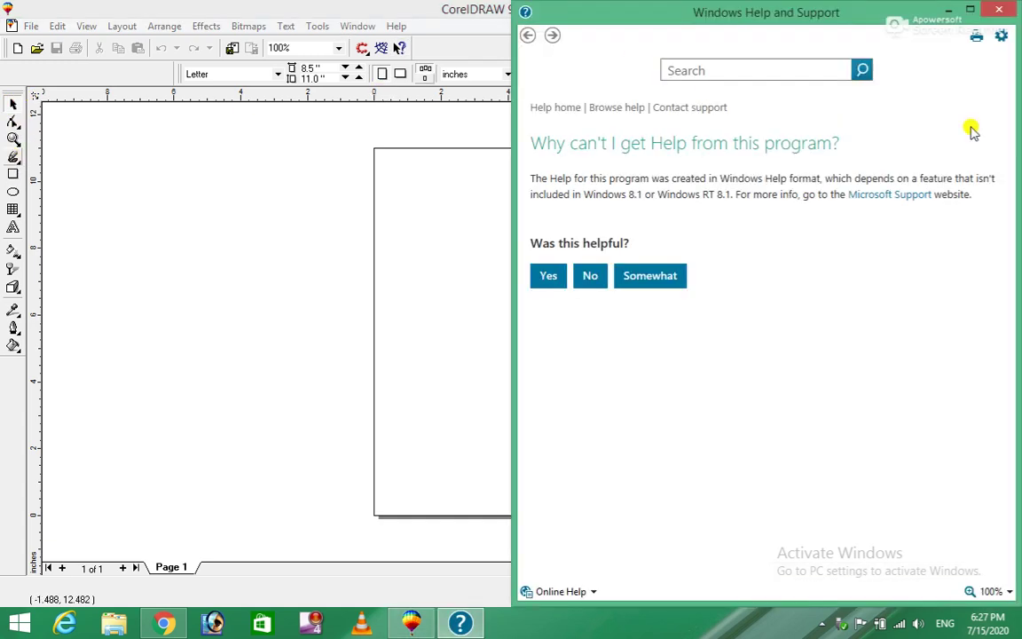
{"action": "left_click", "coordinate": [997, 12]}
{"action": "left_click", "coordinate": [396, 26]}
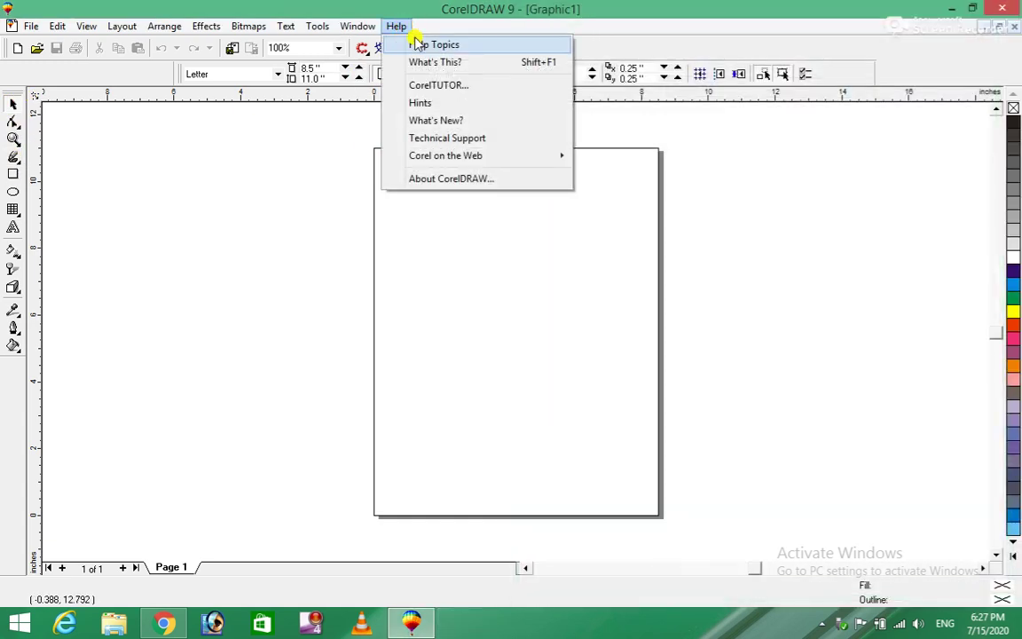
{"action": "left_click", "coordinate": [458, 64]}
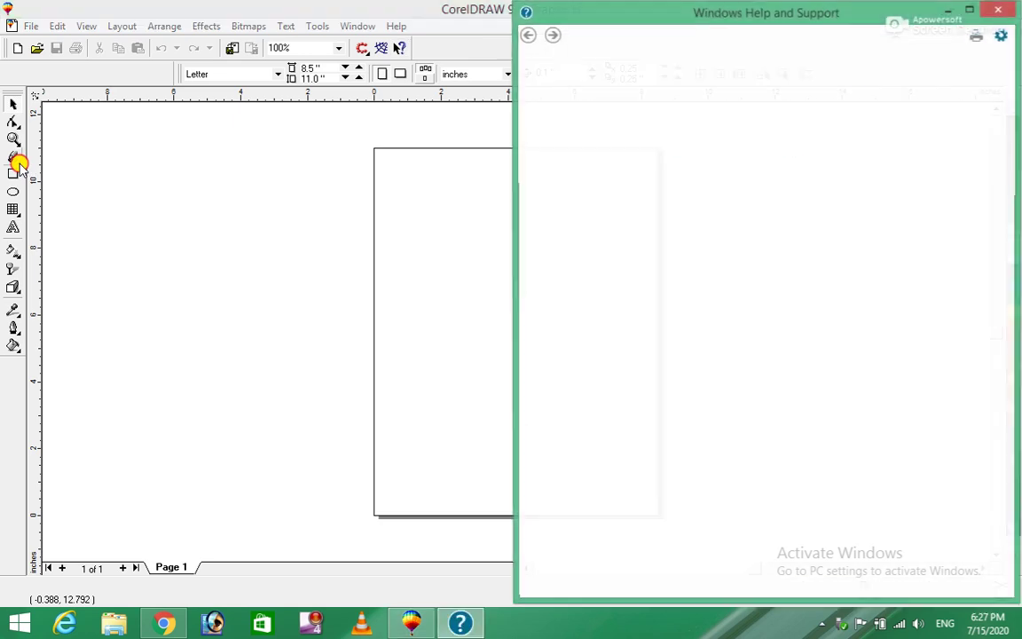
{"action": "left_click", "coordinate": [997, 9]}
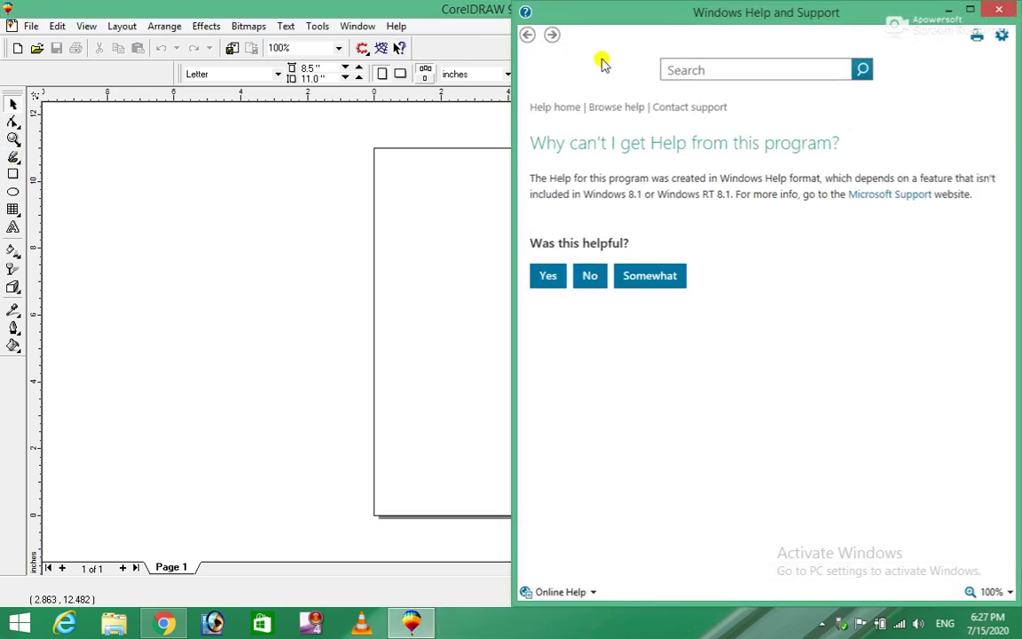
{"action": "left_click", "coordinate": [397, 26]}
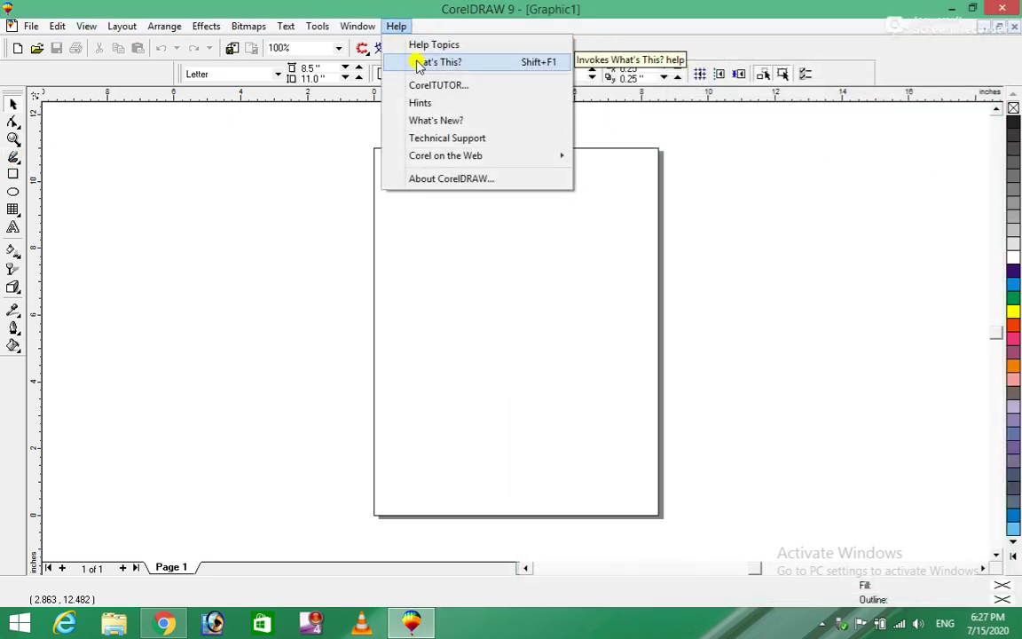
{"action": "left_click", "coordinate": [422, 44]}
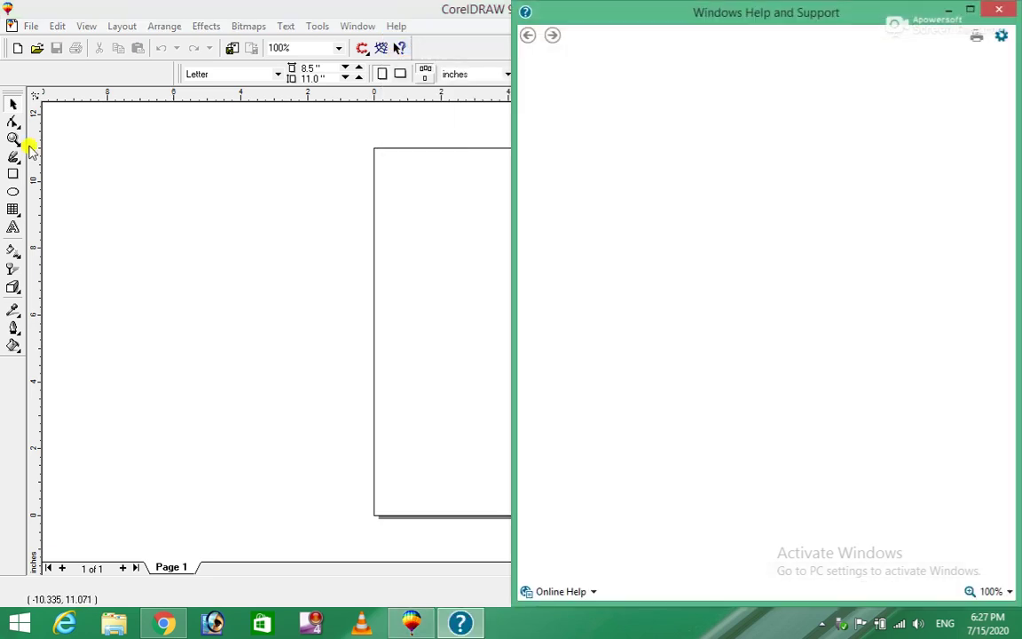
{"action": "left_click", "coordinate": [1001, 9]}
{"action": "left_click", "coordinate": [396, 26]}
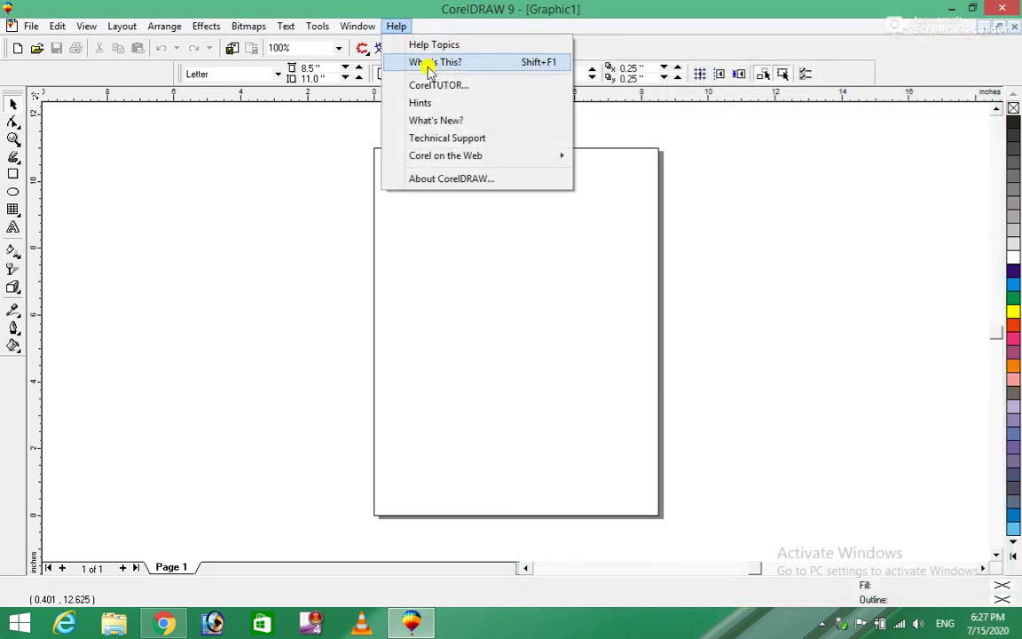
{"action": "left_click", "coordinate": [446, 64]}
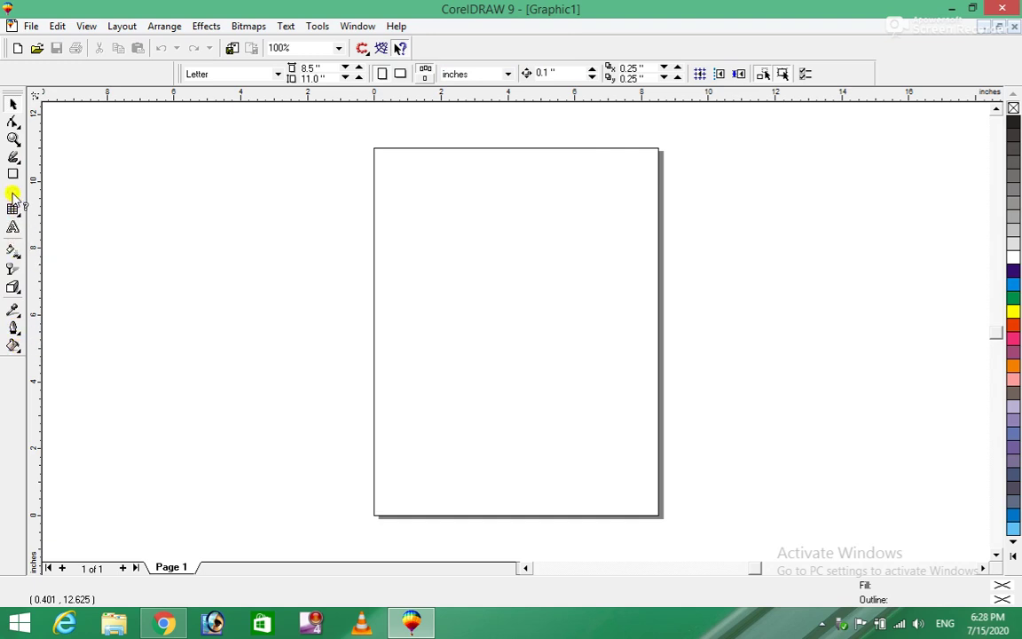
Uncheck What's This? in the Help menu over the blank Graphic1 page
{"action": "left_click", "coordinate": [396, 25]}
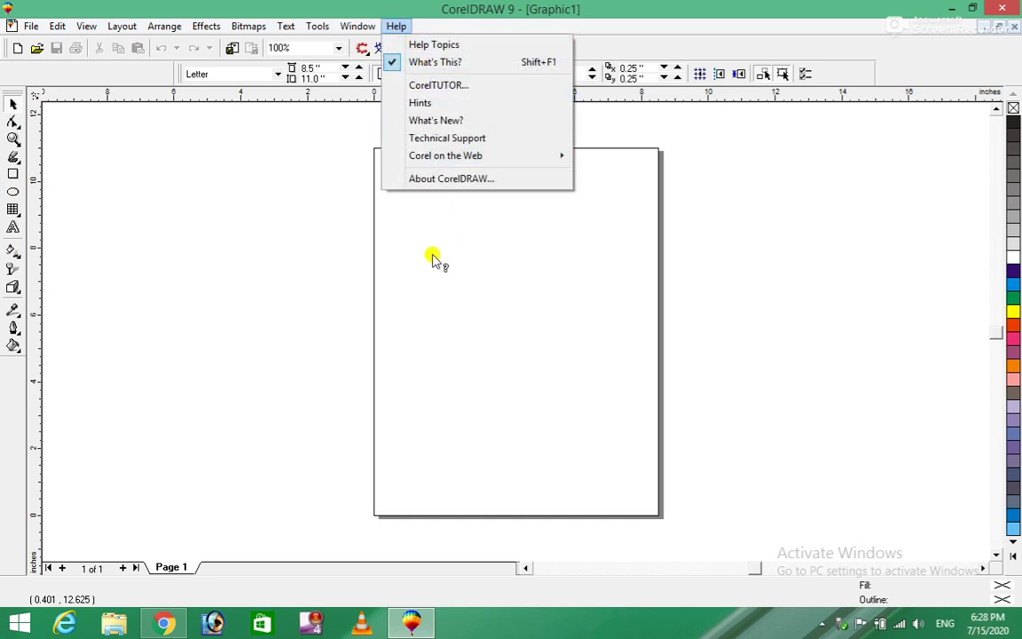
{"action": "left_click", "coordinate": [297, 247]}
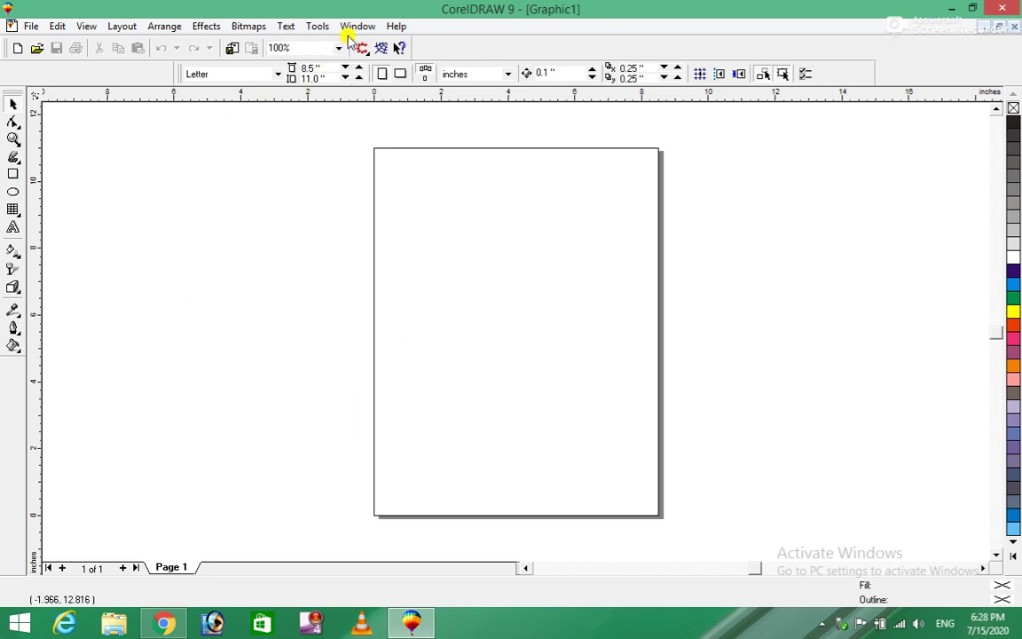
{"action": "left_click", "coordinate": [358, 27]}
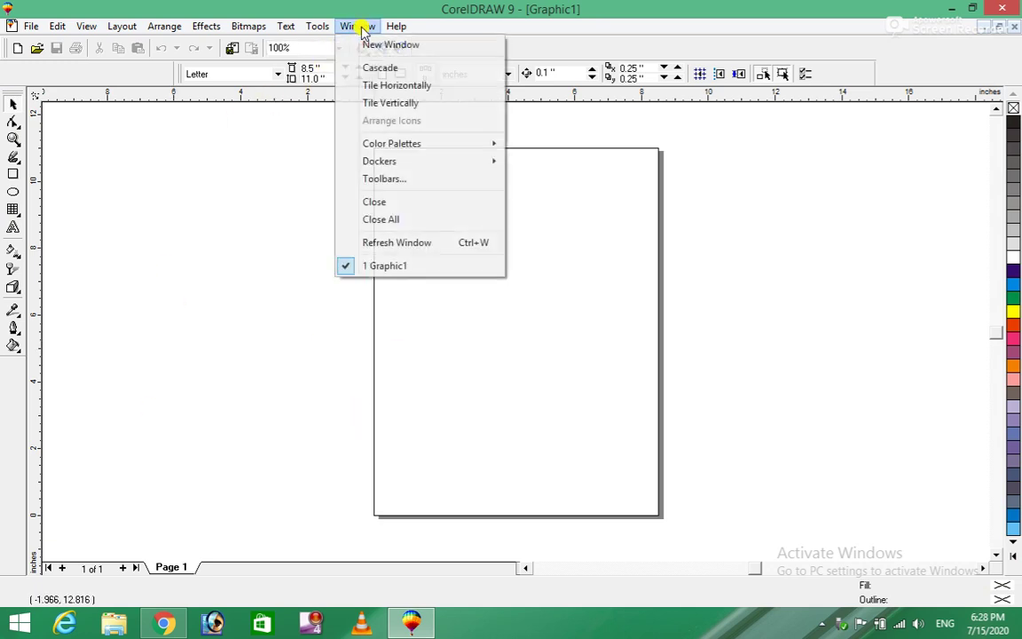
{"action": "left_click", "coordinate": [425, 181]}
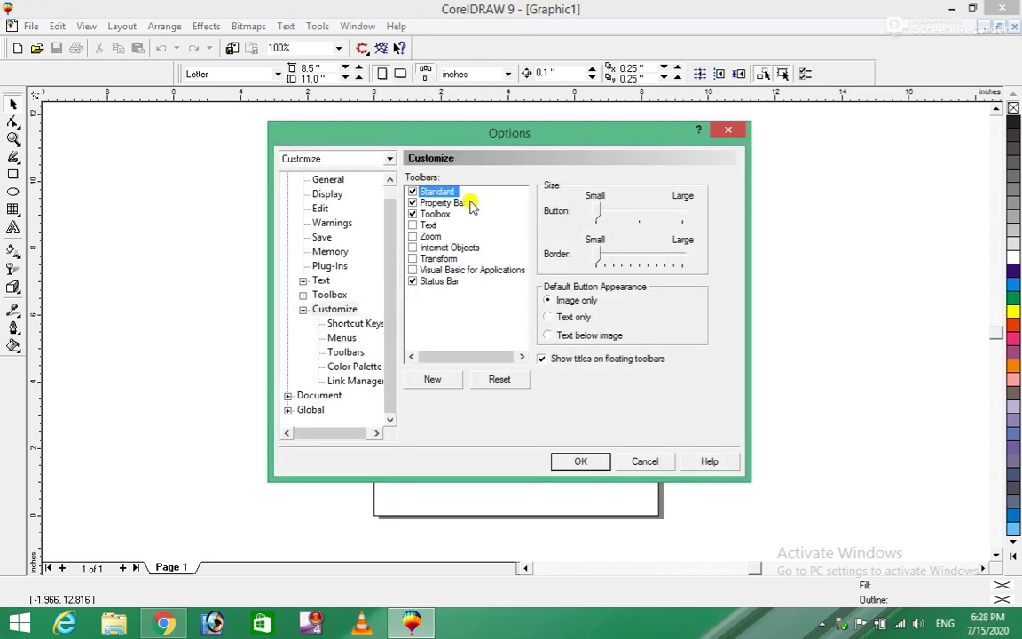
{"action": "left_click", "coordinate": [411, 282]}
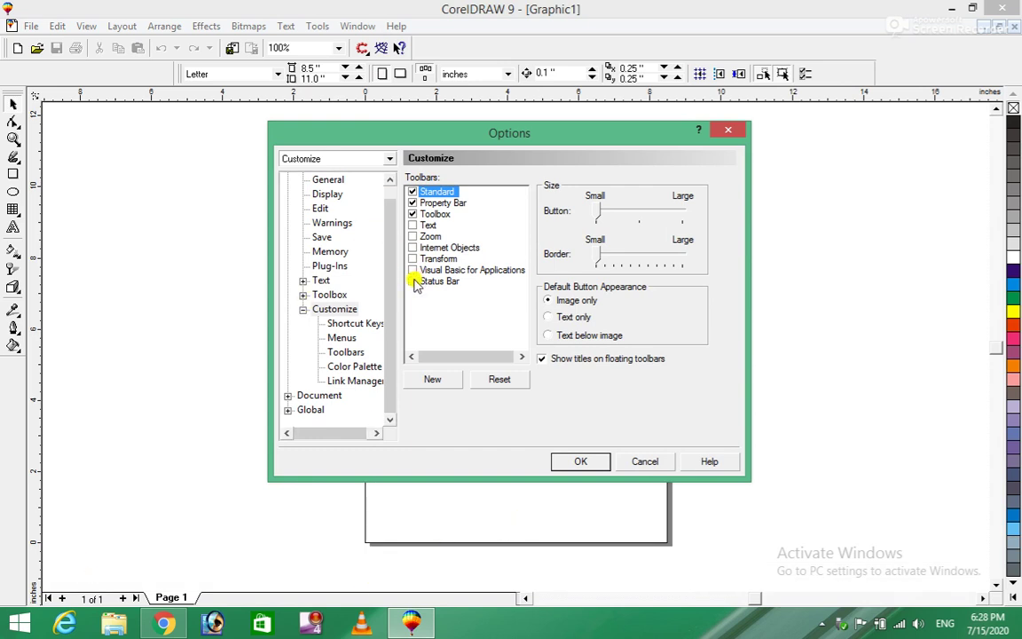
{"action": "left_click", "coordinate": [410, 280]}
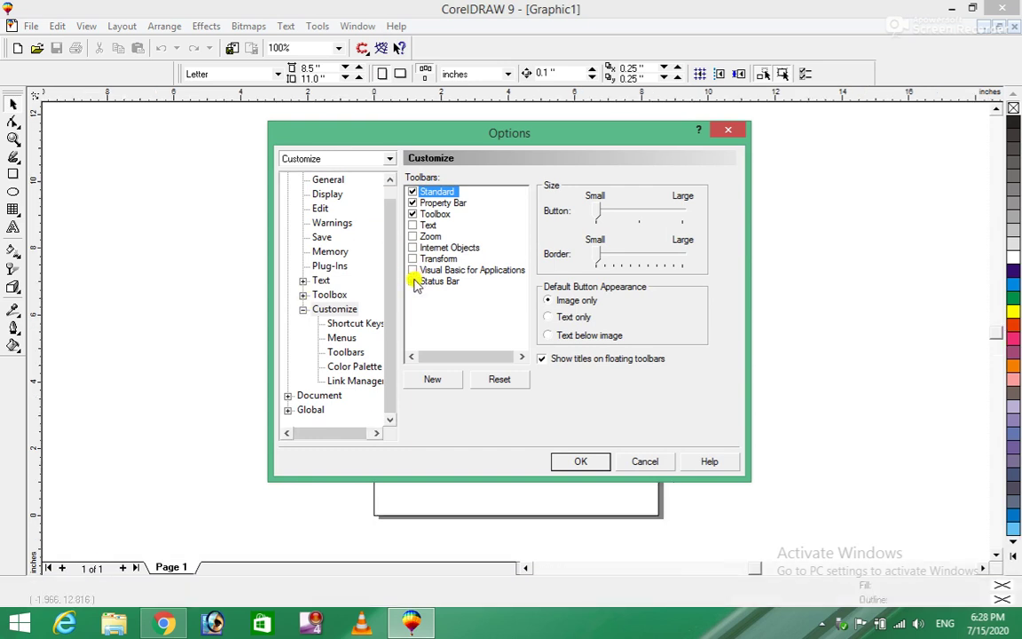
{"action": "left_click", "coordinate": [412, 191]}
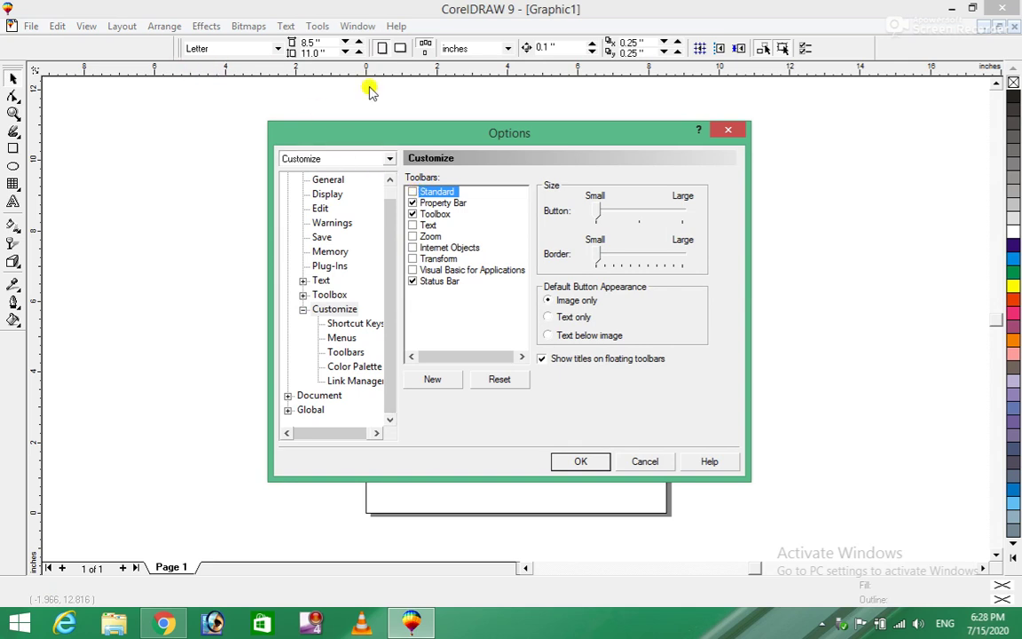
{"action": "left_click", "coordinate": [412, 191]}
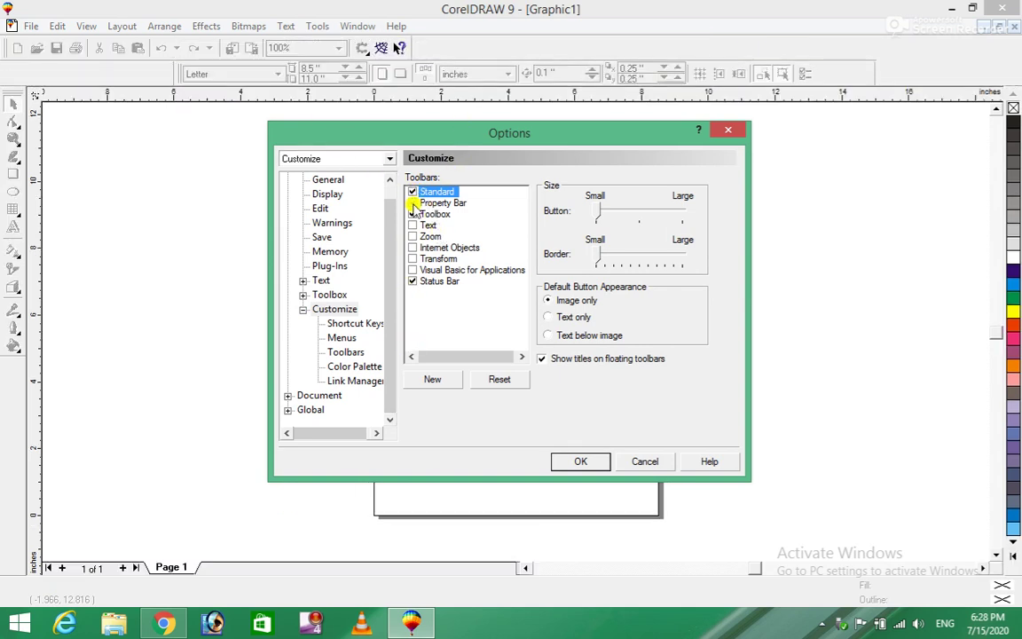
{"action": "left_click", "coordinate": [411, 203]}
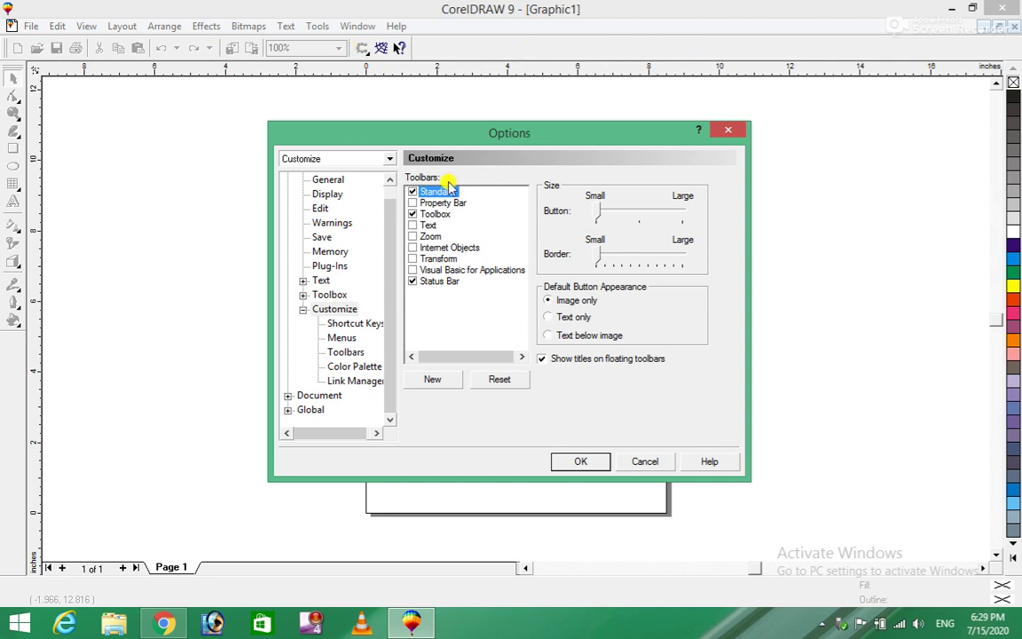
{"action": "left_click", "coordinate": [411, 203]}
{"action": "left_click", "coordinate": [581, 462]}
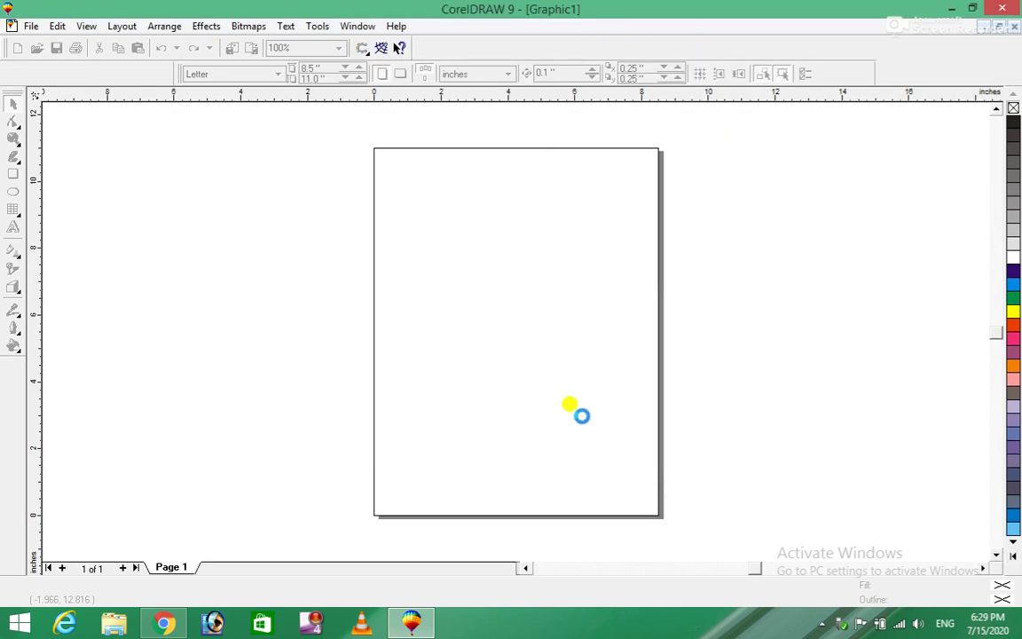